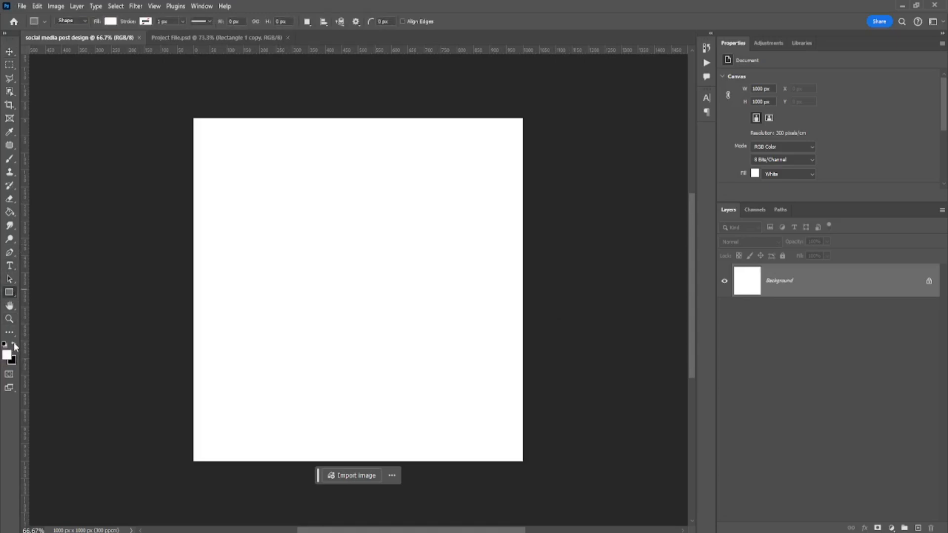
Draw a white rectangle about 1022 × 1023 px covering the entire canvas.
{"action": "left_click_drag", "start_coordinate": [190, 114], "coordinate": [525, 462]}
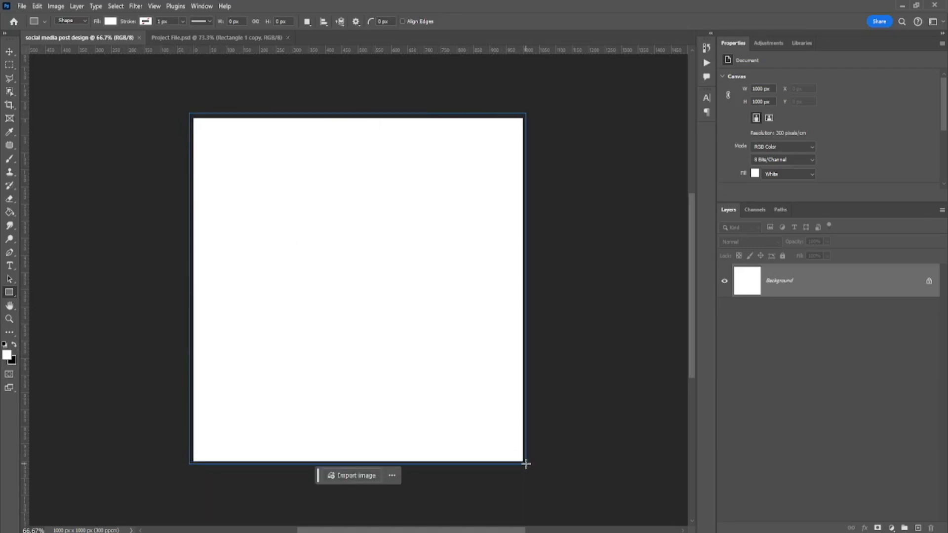
{"action": "left_click", "coordinate": [10, 54]}
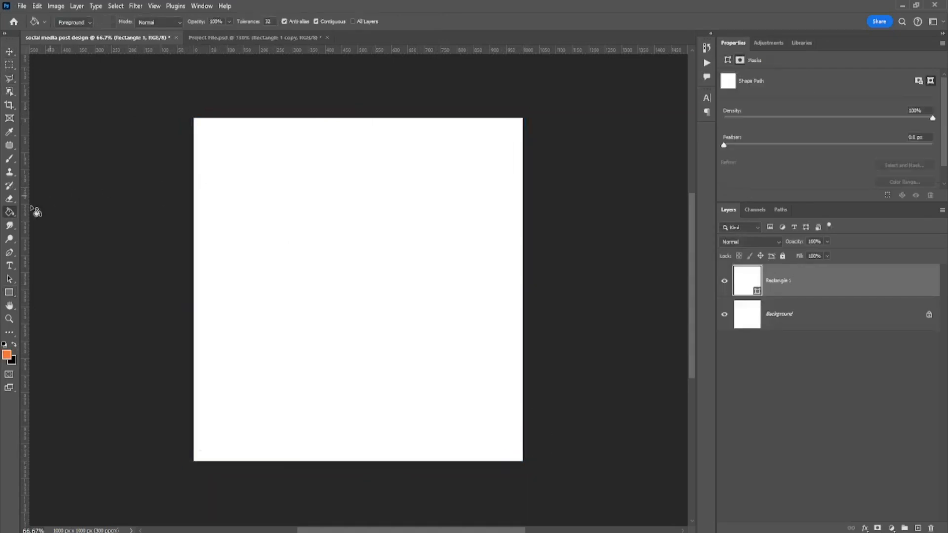
Draw a rectangle about 1035 × 655 px over the canvas's upper part and fill it with the foreground orange, #ff7e00.
{"action": "left_click", "coordinate": [9, 292]}
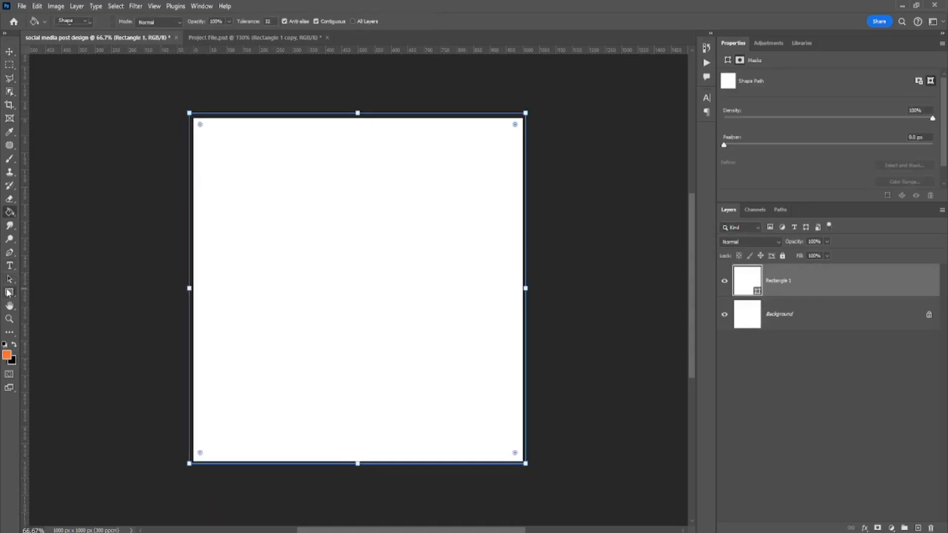
{"action": "left_click", "coordinate": [753, 410]}
{"action": "left_click_drag", "start_coordinate": [185, 109], "coordinate": [528, 334]}
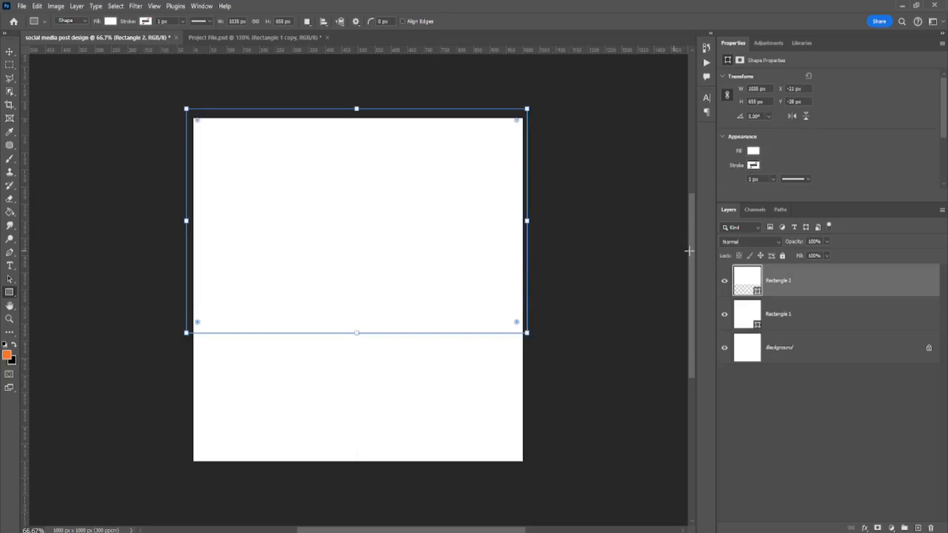
{"action": "double_click", "coordinate": [745, 281]}
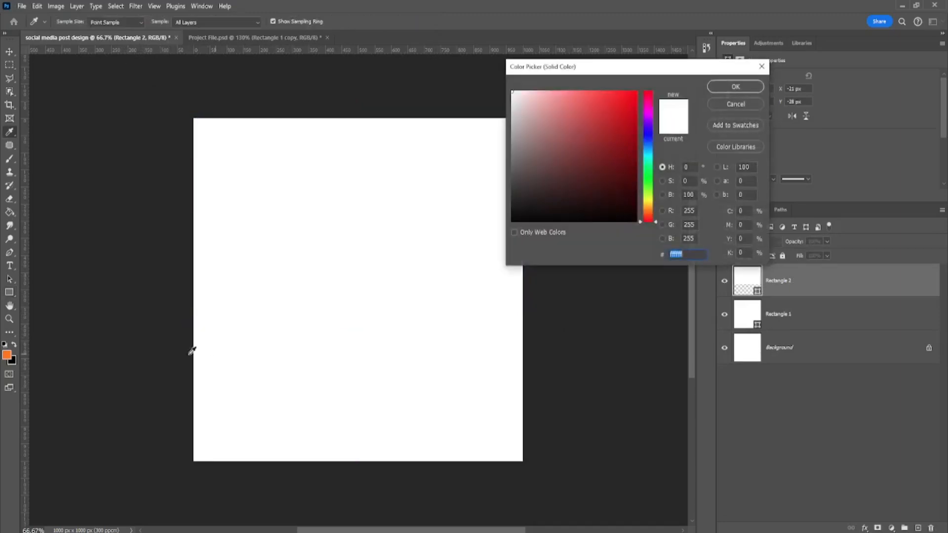
{"action": "left_click", "coordinate": [6, 352]}
{"action": "left_click", "coordinate": [736, 87]}
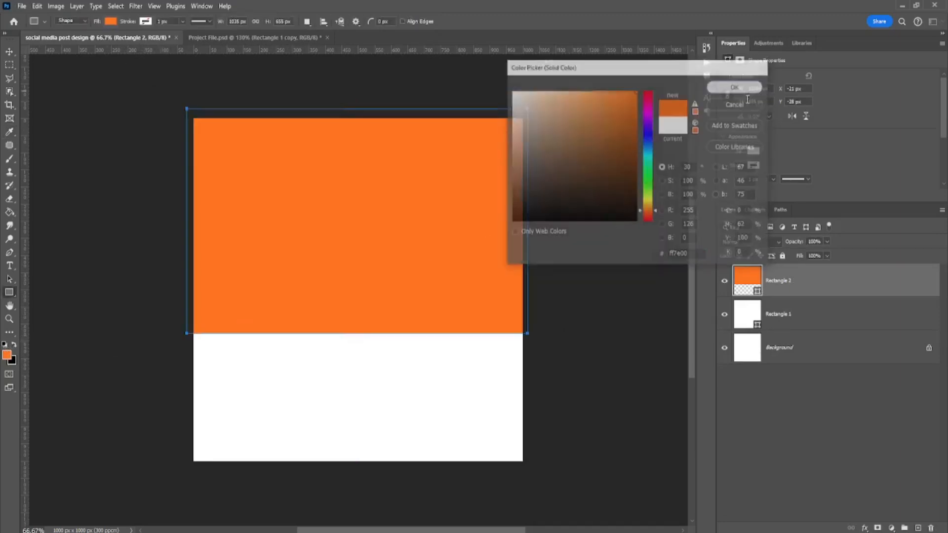
Delete the locked Background layer beneath the two rectangles.
{"action": "left_click", "coordinate": [790, 375]}
{"action": "left_click", "coordinate": [788, 350]}
{"action": "key", "text": "Delete"}
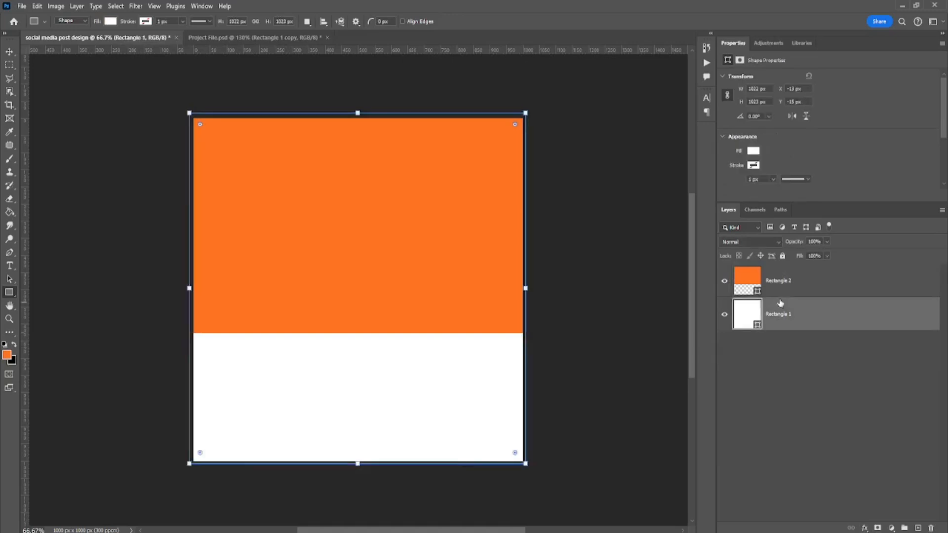
Skew the orange rectangle so its lower edge rises toward the right, and stretch its height to about 111%.
{"action": "left_click", "coordinate": [780, 289]}
{"action": "key", "text": "ctrl+t"}
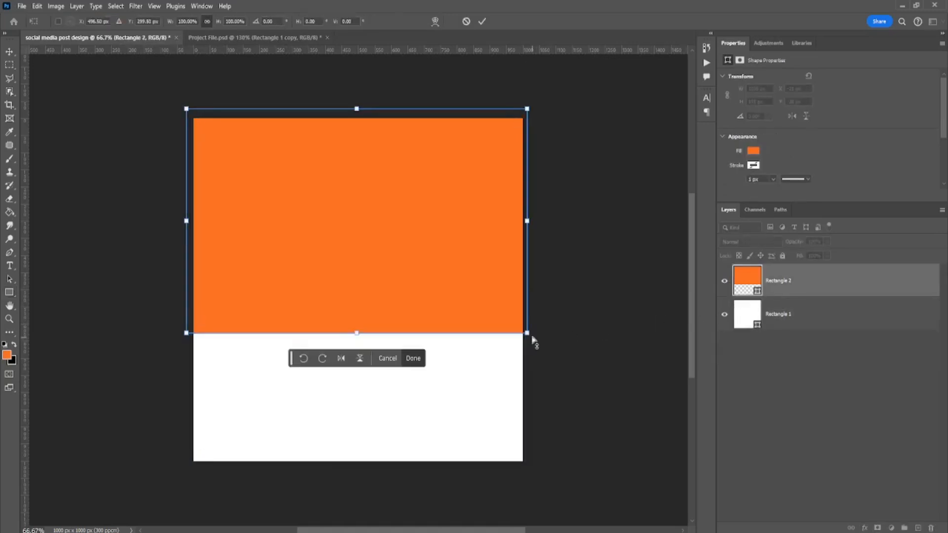
{"action": "left_click_drag", "start_coordinate": [528, 335], "coordinate": [537, 285]}
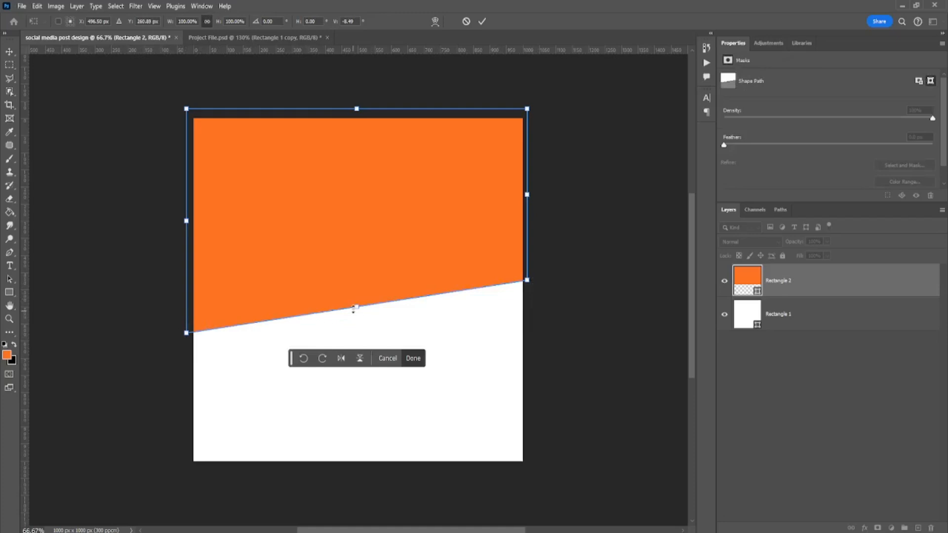
{"action": "left_click_drag", "start_coordinate": [353, 308], "coordinate": [364, 324]}
{"action": "left_click_drag", "start_coordinate": [370, 288], "coordinate": [365, 274]}
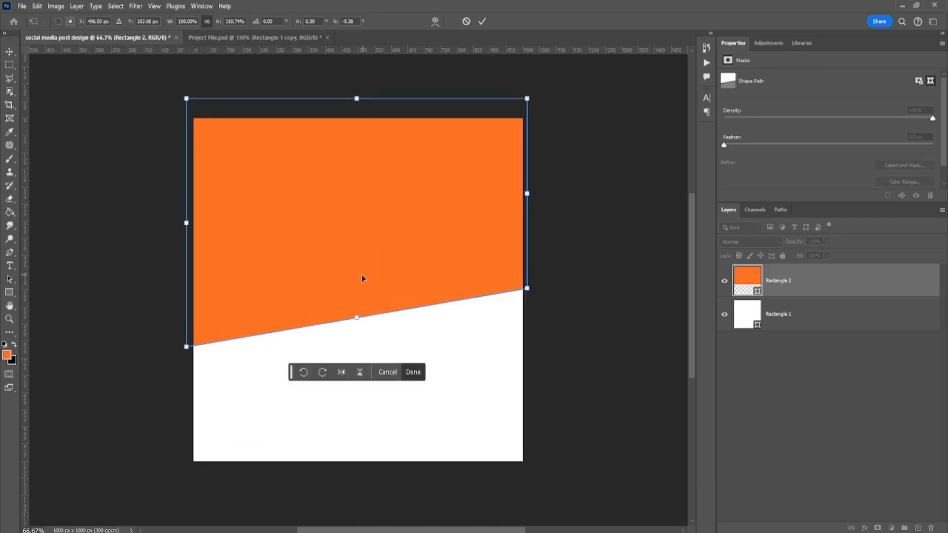
{"action": "key", "text": "Return"}
{"action": "left_click", "coordinate": [441, 207]}
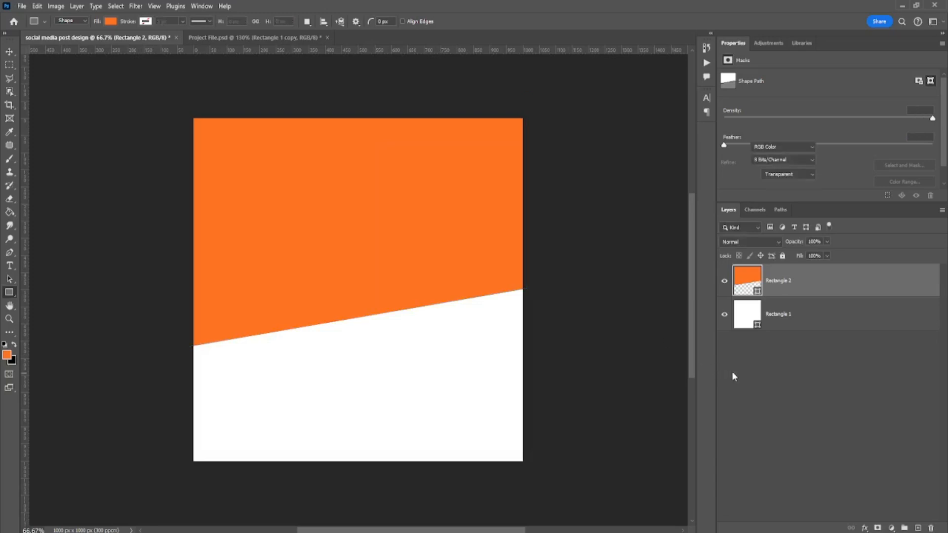
Duplicate the sloped orange shape within the document and recolour the copy dark brown, #9f4f00.
{"action": "right_click", "coordinate": [789, 293]}
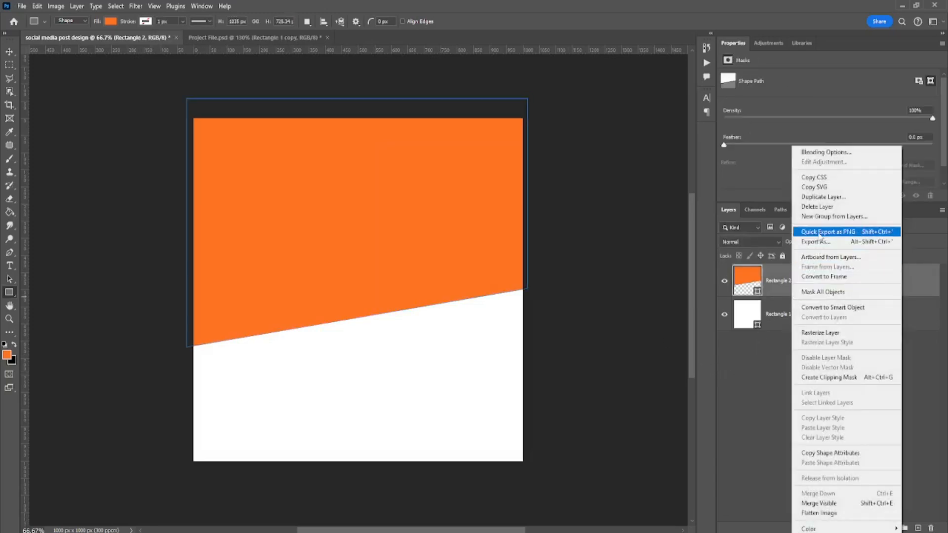
{"action": "left_click", "coordinate": [824, 196]}
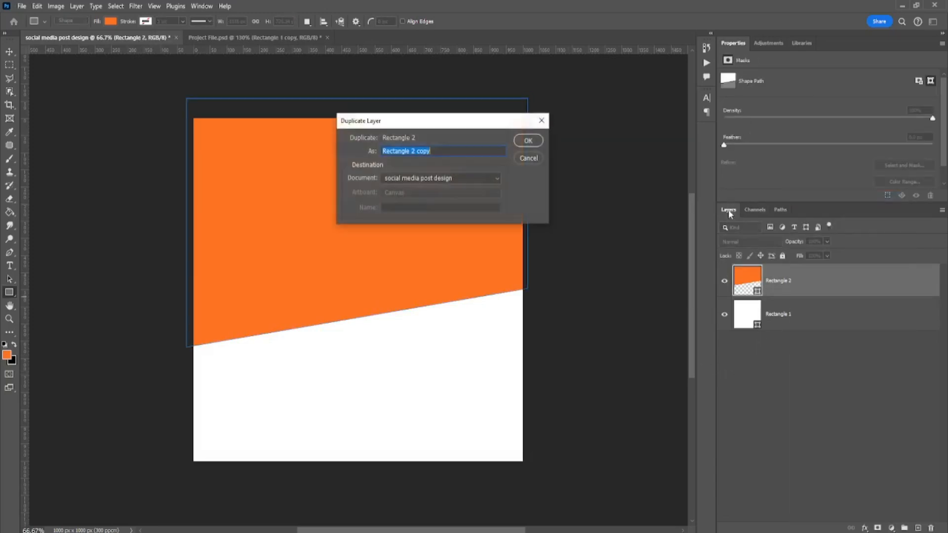
{"action": "left_click", "coordinate": [529, 140]}
{"action": "double_click", "coordinate": [741, 278]}
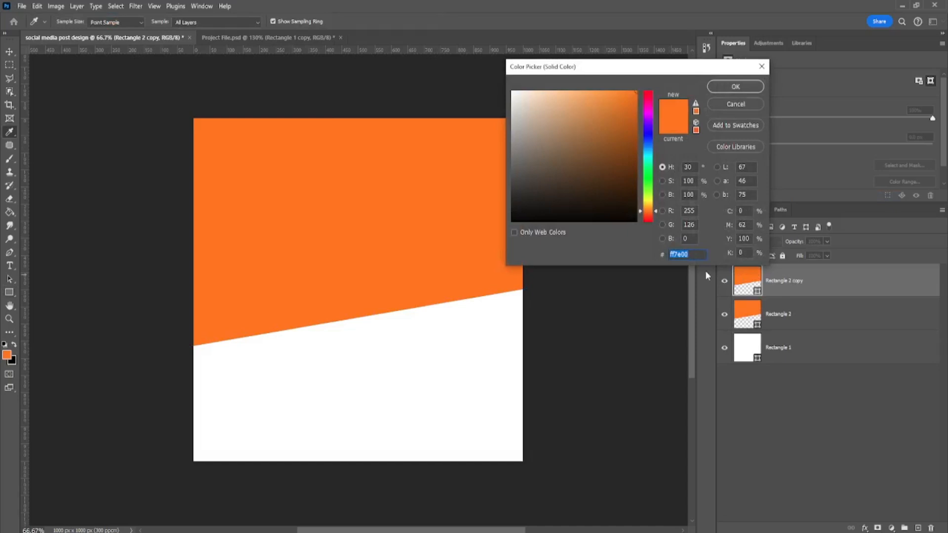
{"action": "type", "text": "9f4f00"}
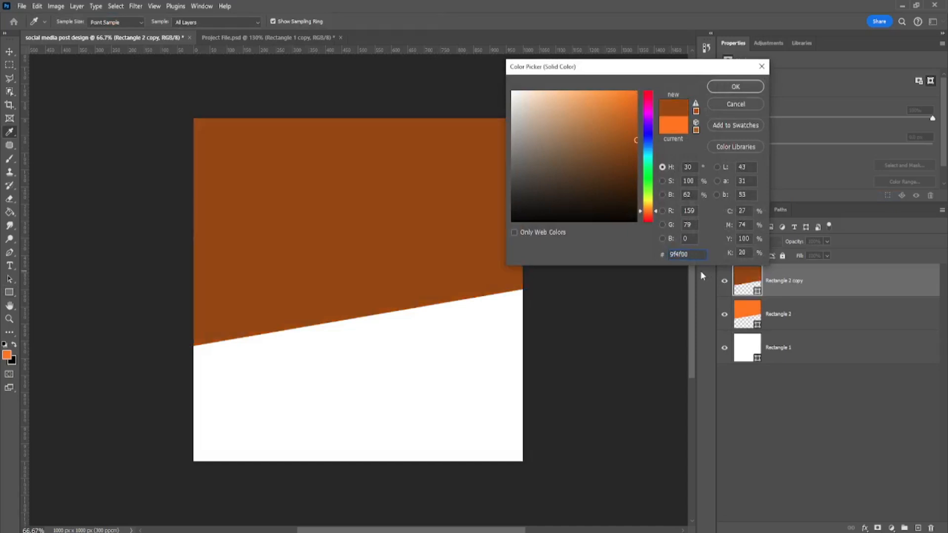
{"action": "left_click", "coordinate": [736, 87]}
Skew the original orange shape's lower-right corner downward to form a thin orange wedge beneath the brown shape.
{"action": "left_click", "coordinate": [782, 310]}
{"action": "key", "text": "ctrl+t"}
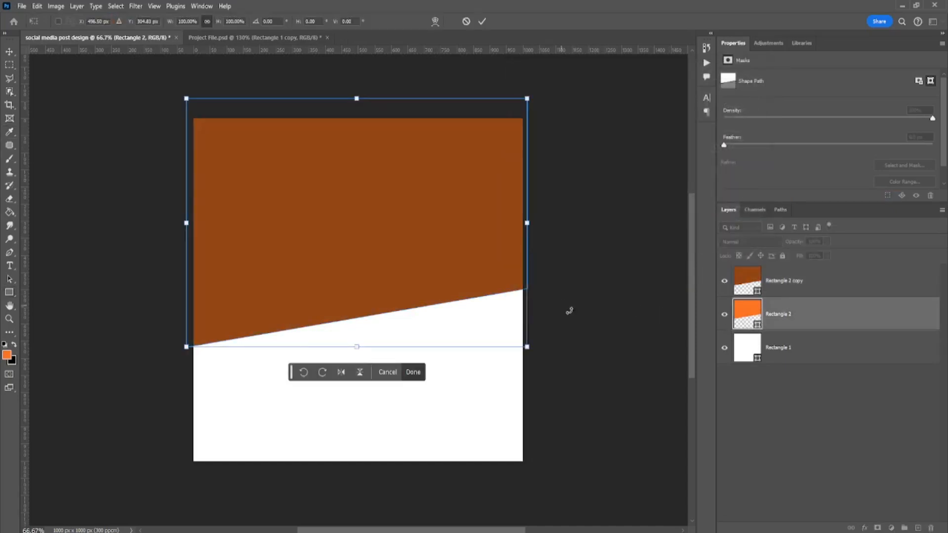
{"action": "left_click_drag", "start_coordinate": [527, 353], "coordinate": [528, 372]}
{"action": "key", "text": "Return"}
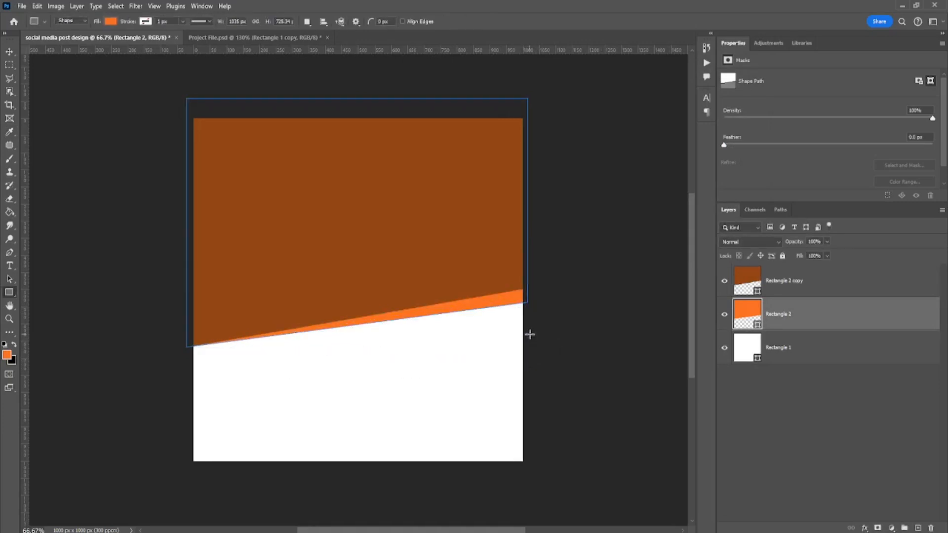
Place the station security-camera photo as the top layer and position it at X 0 px, Y about -420 px.
{"action": "left_click", "coordinate": [8, 52]}
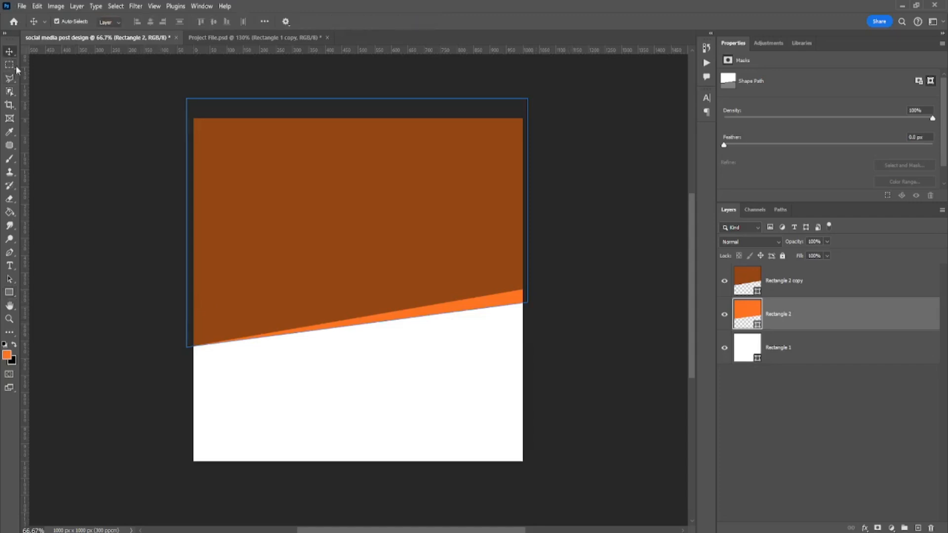
{"action": "left_click", "coordinate": [44, 98]}
{"action": "scroll", "coordinate": [118, 192], "scroll_direction": "up", "scroll_amount": 6}
{"action": "left_click_drag", "start_coordinate": [148, 164], "coordinate": [218, 236]}
{"action": "scroll", "coordinate": [220, 240], "scroll_direction": "down", "scroll_amount": 2}
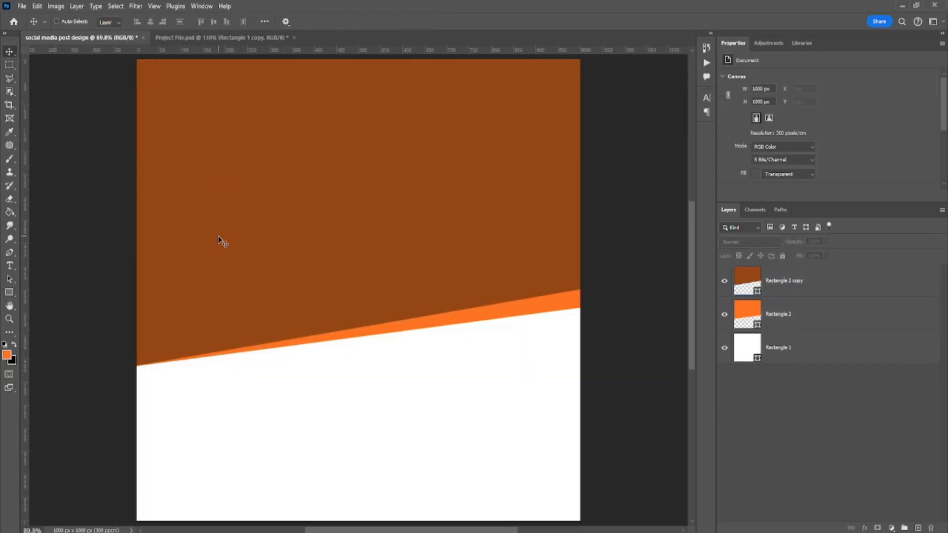
{"action": "scroll", "coordinate": [304, 253], "scroll_direction": "down", "scroll_amount": 1}
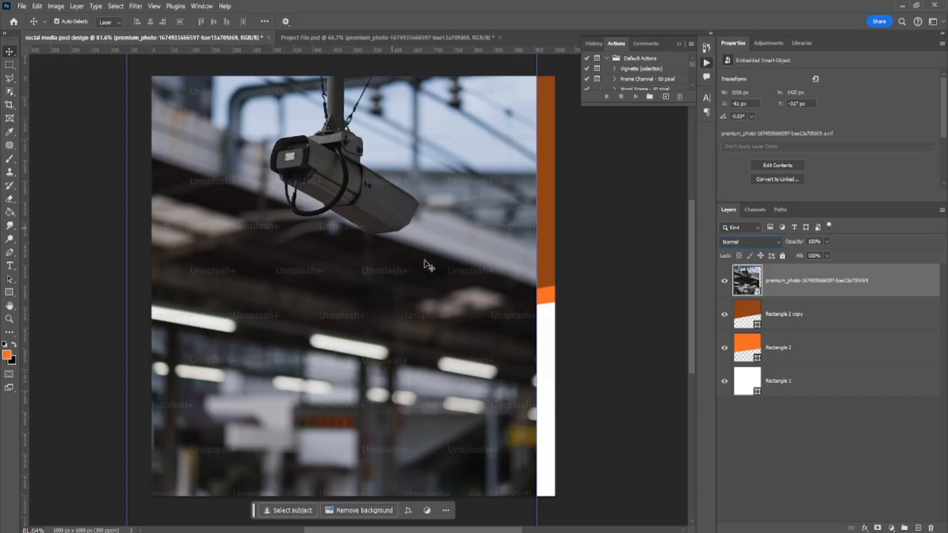
{"action": "key", "text": "Return"}
{"action": "scroll", "coordinate": [383, 284], "scroll_direction": "down", "scroll_amount": 2}
{"action": "left_click_drag", "start_coordinate": [383, 286], "coordinate": [406, 254]}
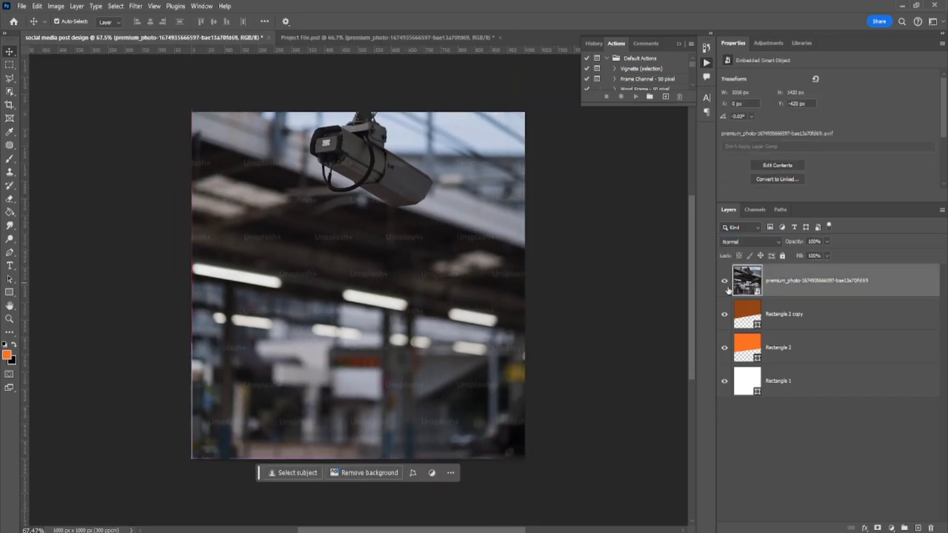
Clip the security-camera photo to the brown shape and shift it down to Y about -345 px.
{"action": "left_click", "coordinate": [778, 293], "text": "alt"}
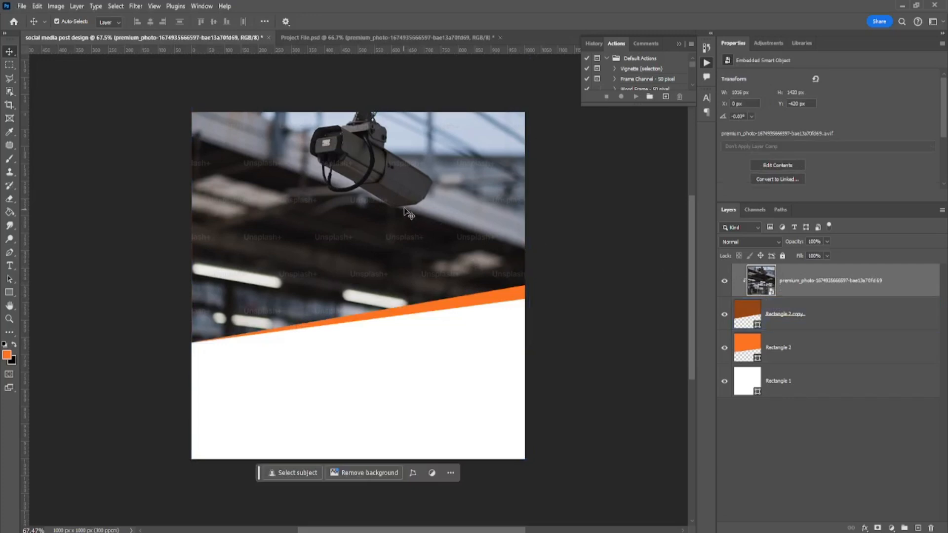
{"action": "left_click_drag", "start_coordinate": [405, 212], "coordinate": [405, 236]}
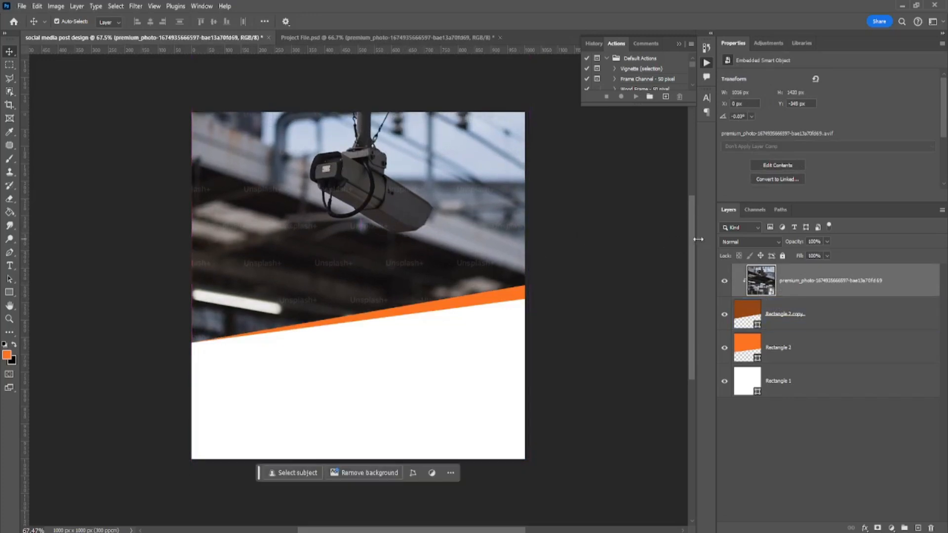
Set the clipped photo's blend mode to Overlay and lower its opacity to about 58%.
{"action": "left_click", "coordinate": [733, 244]}
{"action": "left_click", "coordinate": [730, 383]}
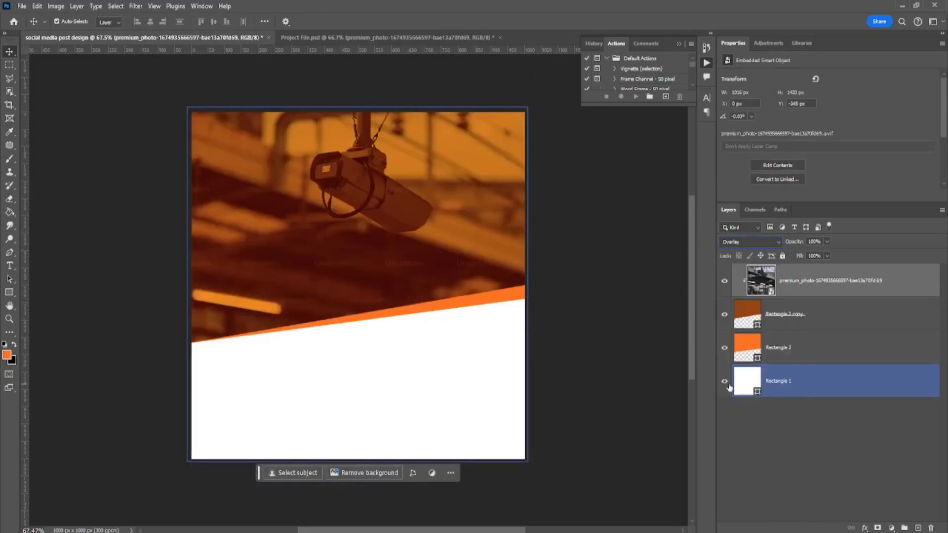
{"action": "left_click", "coordinate": [826, 242]}
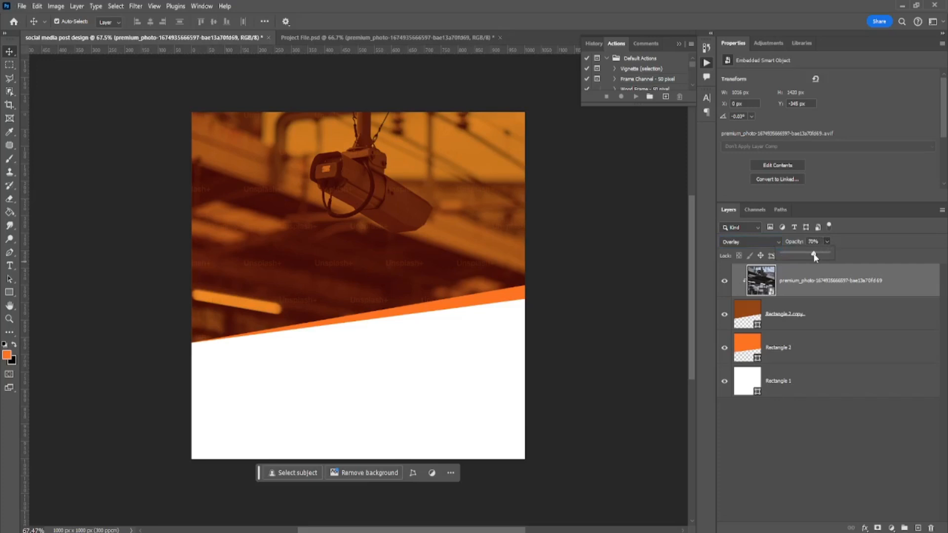
{"action": "left_click_drag", "start_coordinate": [815, 255], "coordinate": [794, 255]}
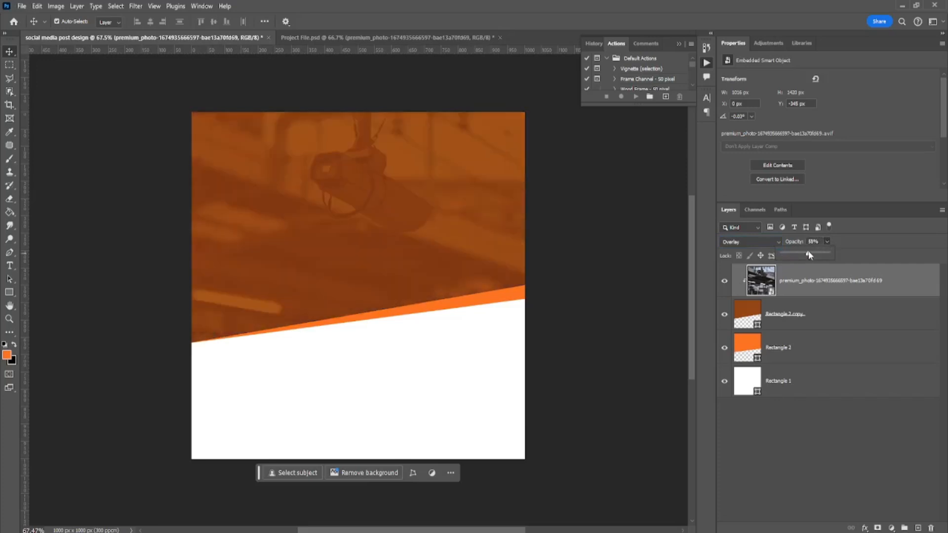
{"action": "left_click", "coordinate": [805, 429]}
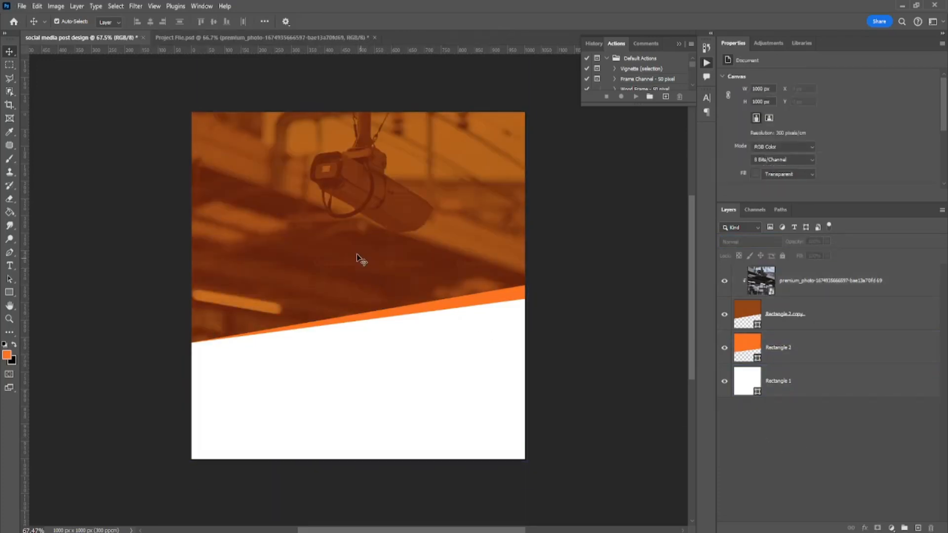
Paste the white dome camera cutout and position it on the right half of the canvas at about X 450 px.
{"action": "key", "text": "ctrl+v"}
{"action": "left_click_drag", "start_coordinate": [374, 199], "coordinate": [418, 245]}
{"action": "scroll", "coordinate": [481, 199], "scroll_direction": "up", "scroll_amount": 2}
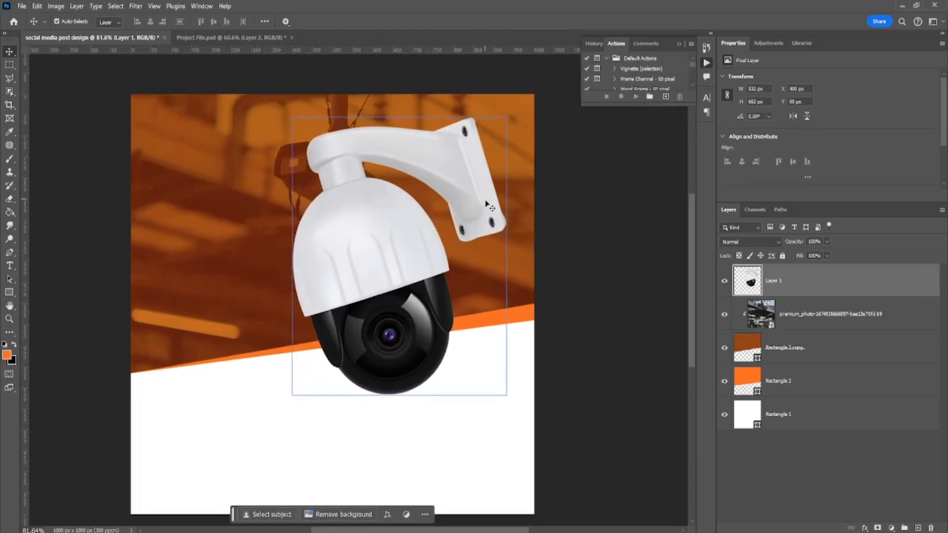
{"action": "left_click_drag", "start_coordinate": [486, 201], "coordinate": [507, 196]}
Transform the brown and orange sloped shapes together, enlarging them slightly beyond the canvas's left edge.
{"action": "scroll", "coordinate": [267, 398], "scroll_direction": "up", "scroll_amount": 3}
{"action": "left_click_drag", "start_coordinate": [265, 396], "coordinate": [292, 316]}
{"action": "scroll", "coordinate": [292, 316], "scroll_direction": "up", "scroll_amount": 4}
{"action": "left_click_drag", "start_coordinate": [106, 324], "coordinate": [223, 290]}
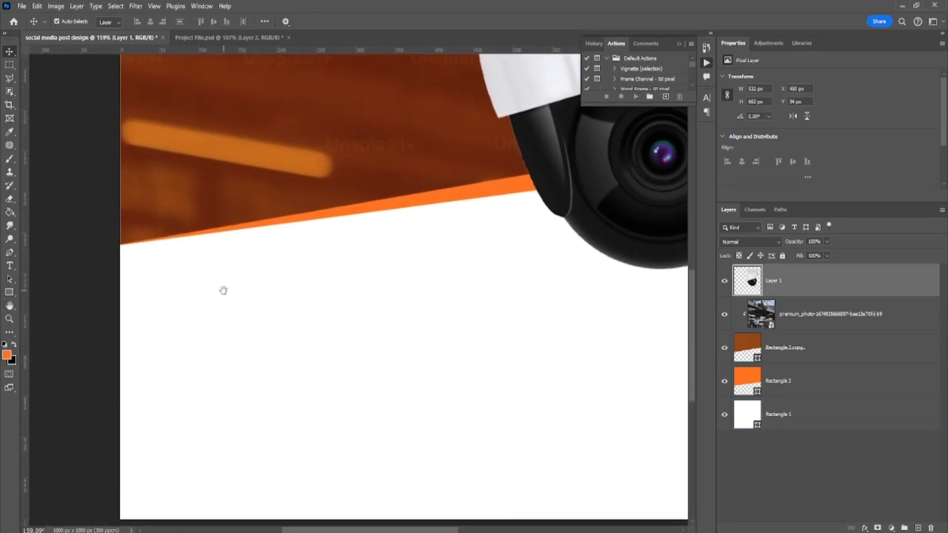
{"action": "left_click", "coordinate": [9, 291]}
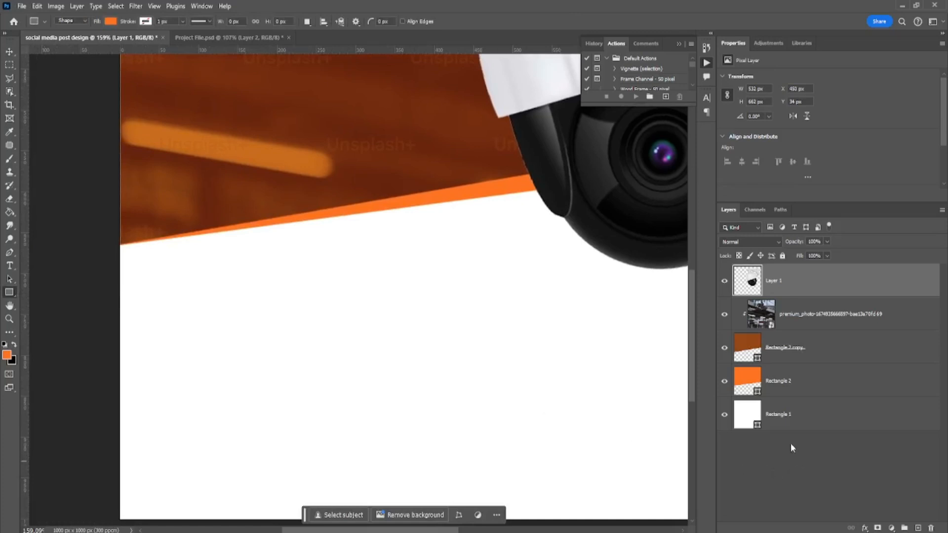
{"action": "left_click", "coordinate": [793, 476]}
{"action": "scroll", "coordinate": [194, 233], "scroll_direction": "up", "scroll_amount": 8}
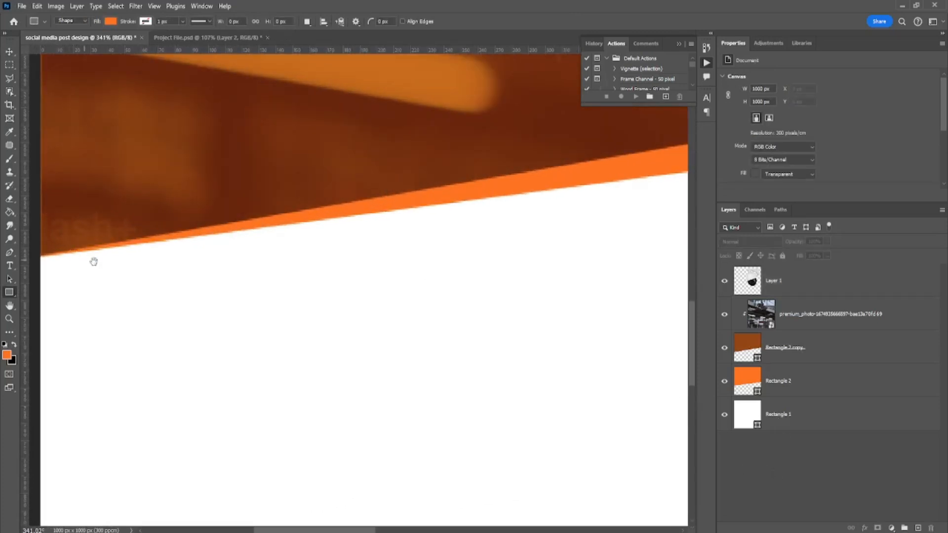
{"action": "left_click_drag", "start_coordinate": [94, 262], "coordinate": [193, 254]}
{"action": "left_click", "coordinate": [807, 390]}
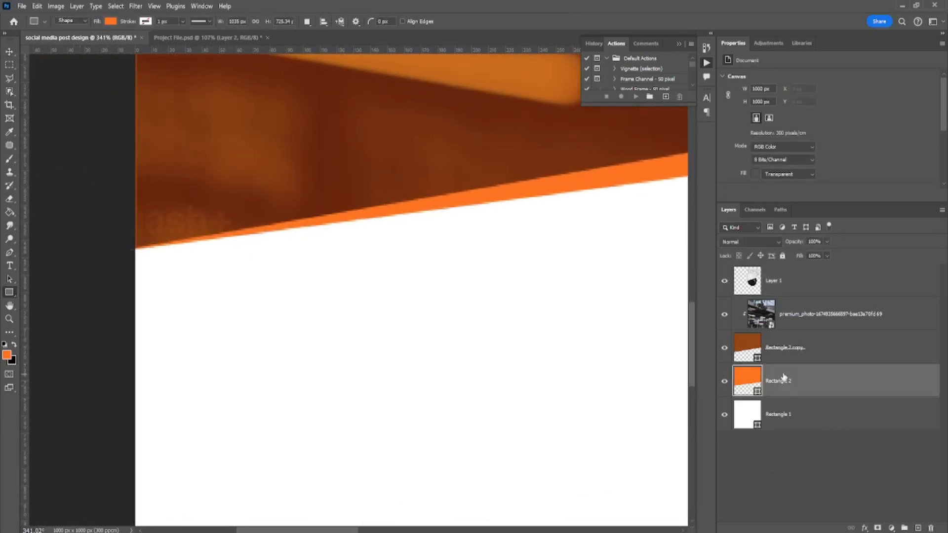
{"action": "left_click", "coordinate": [784, 347], "text": "ctrl"}
{"action": "key", "text": "ctrl+t"}
{"action": "left_click_drag", "start_coordinate": [104, 255], "coordinate": [93, 259]}
{"action": "key", "text": "Return"}
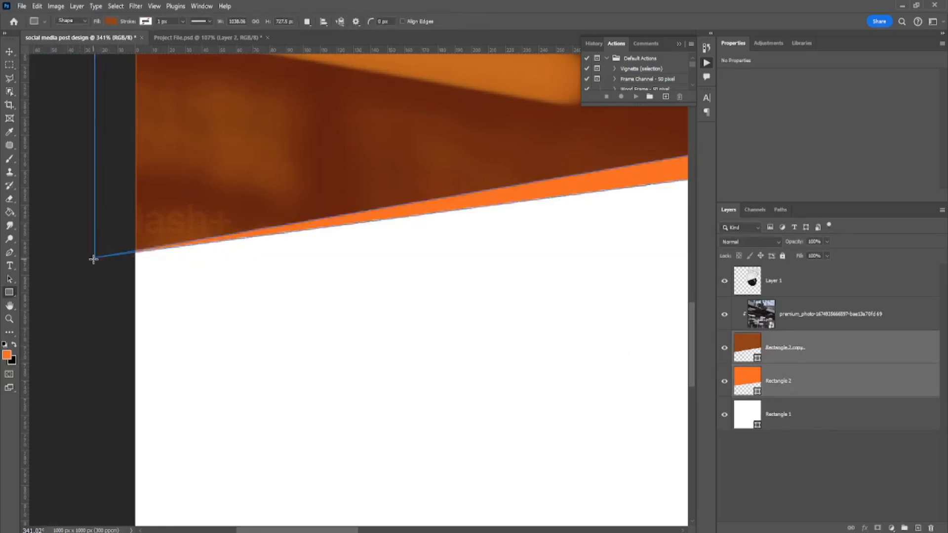
Enlarge the clipped security-camera photo to about 19.8% so it extends slightly beyond the canvas's left edge.
{"action": "left_click", "coordinate": [810, 321]}
{"action": "key", "text": "ctrl+t"}
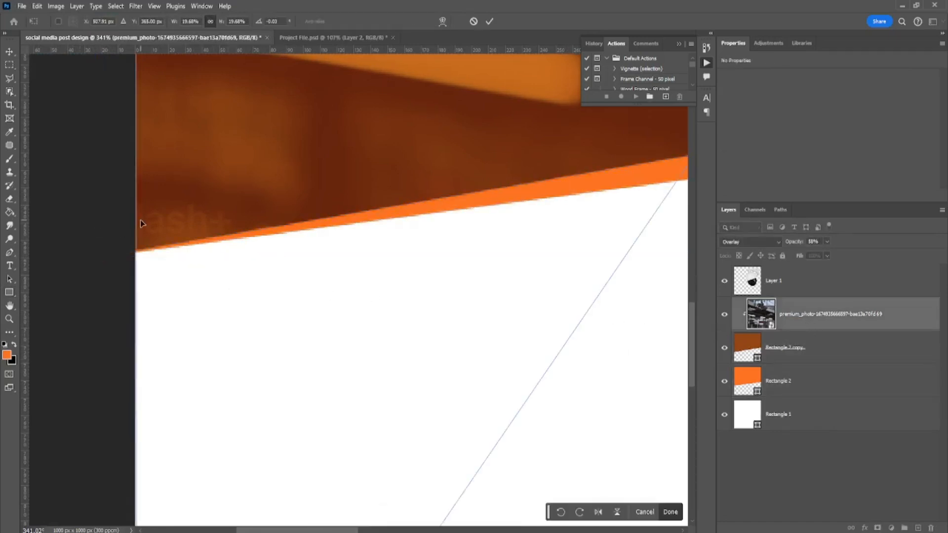
{"action": "scroll", "coordinate": [140, 224], "scroll_direction": "down", "scroll_amount": 2}
{"action": "left_click_drag", "start_coordinate": [138, 280], "coordinate": [130, 284]}
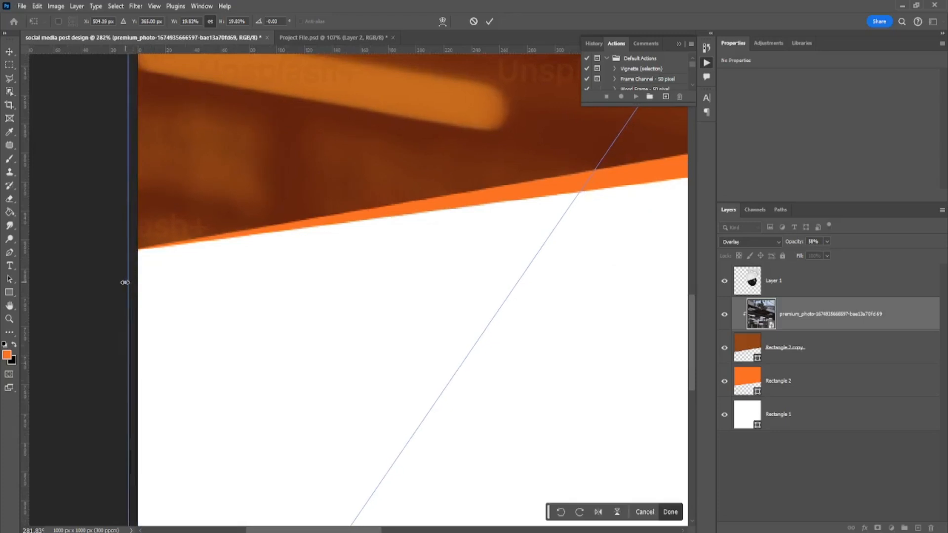
{"action": "key", "text": "Return"}
Draw an orange rectangle of about 112 × 81 px in the white area near the left margin, at about X 46, Y 689 px.
{"action": "key", "text": "u"}
{"action": "scroll", "coordinate": [155, 294], "scroll_direction": "down", "scroll_amount": 2}
{"action": "left_click", "coordinate": [834, 489]}
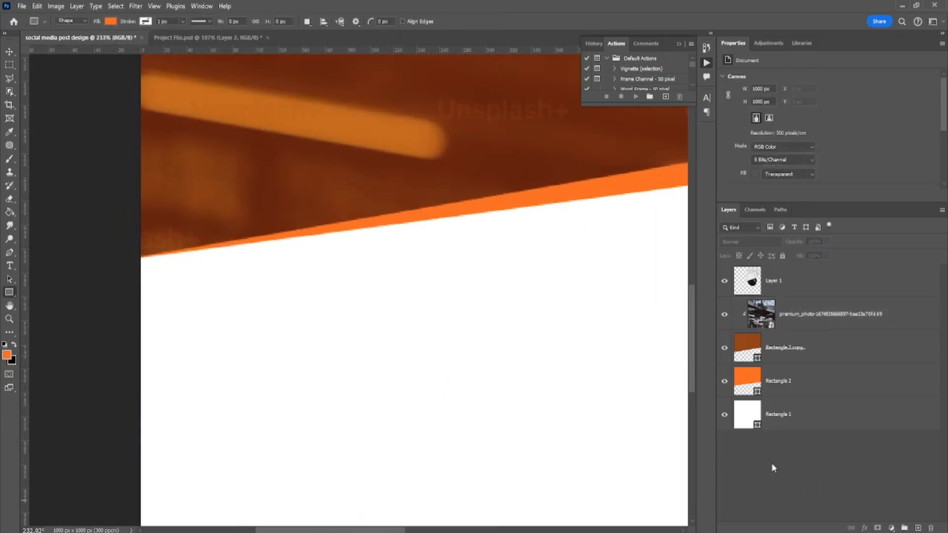
{"action": "scroll", "coordinate": [155, 298], "scroll_direction": "up", "scroll_amount": 2}
{"action": "left_click_drag", "start_coordinate": [200, 281], "coordinate": [353, 398]}
{"action": "scroll", "coordinate": [412, 380], "scroll_direction": "down", "scroll_amount": 2}
{"action": "left_click_drag", "start_coordinate": [409, 366], "coordinate": [318, 290]}
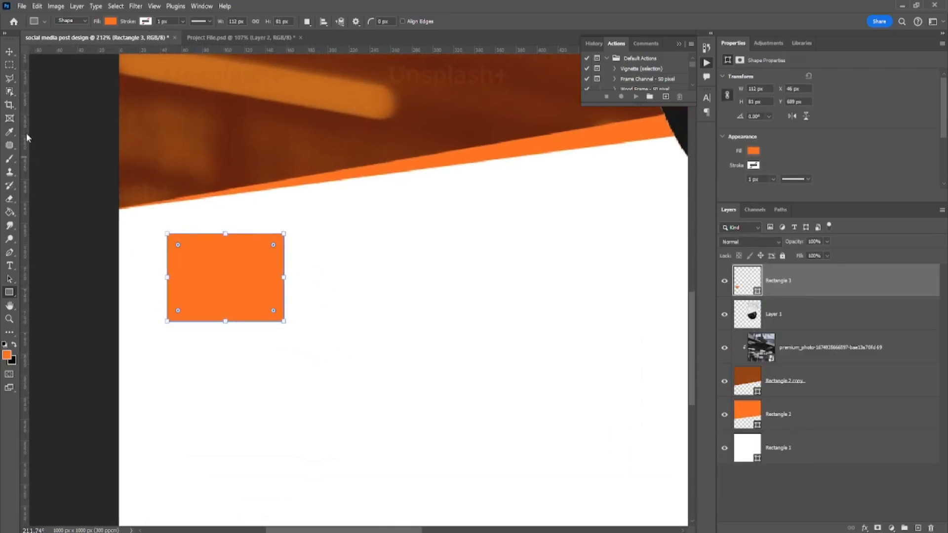
Duplicate the small orange rectangle twice in a horizontal row, placing the copies at about X 187 px and X 328 px.
{"action": "left_click", "coordinate": [10, 53]}
{"action": "left_click_drag", "start_coordinate": [208, 254], "coordinate": [520, 298]}
{"action": "scroll", "coordinate": [555, 301], "scroll_direction": "down", "scroll_amount": 4}
{"action": "left_click_drag", "start_coordinate": [606, 297], "coordinate": [413, 278]}
{"action": "left_click_drag", "start_coordinate": [536, 309], "coordinate": [536, 309]}
{"action": "left_click", "coordinate": [188, 299]}
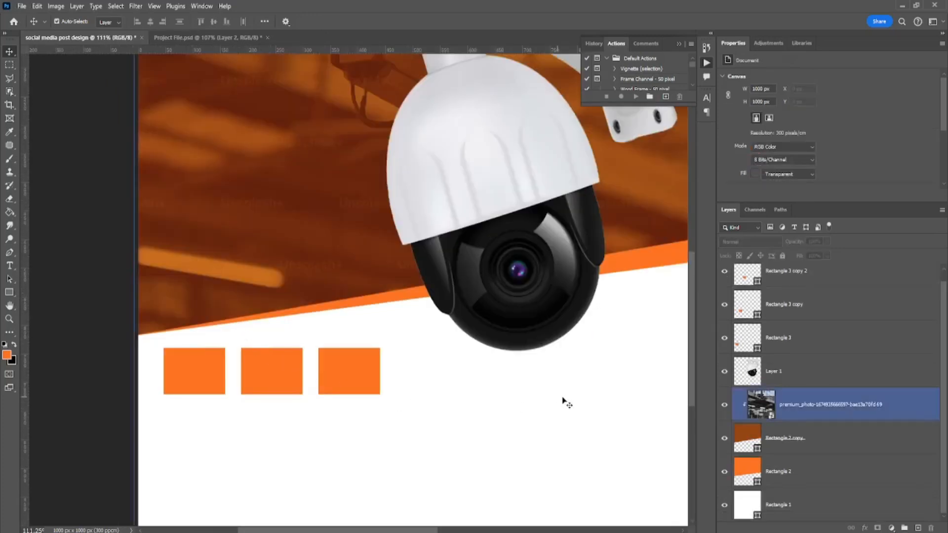
{"action": "left_click", "coordinate": [582, 412]}
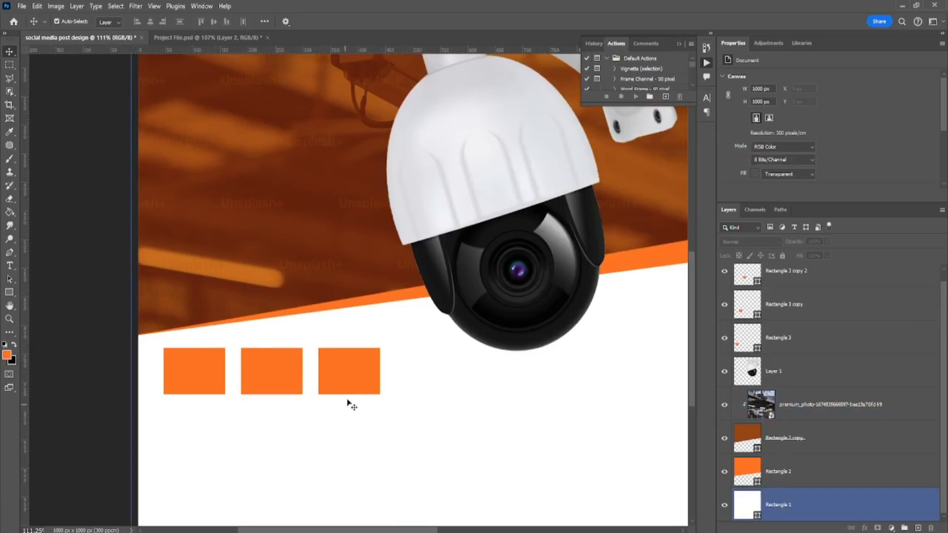
Add a drop shadow to the first small orange rectangle, with size 0 px, distance 7 px and angle 135°.
{"action": "scroll", "coordinate": [232, 392], "scroll_direction": "up", "scroll_amount": 2}
{"action": "left_click", "coordinate": [842, 349]}
{"action": "right_click", "coordinate": [841, 349]}
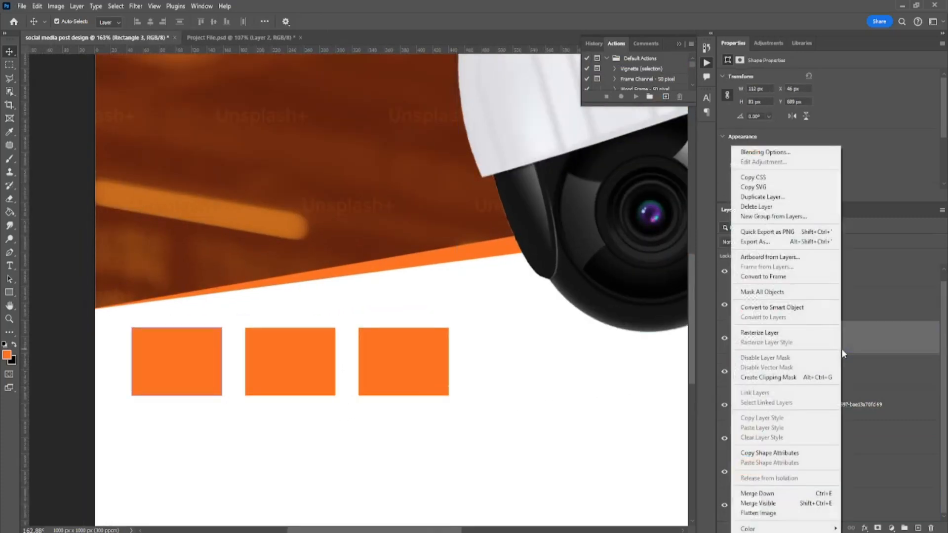
{"action": "left_click", "coordinate": [766, 152]}
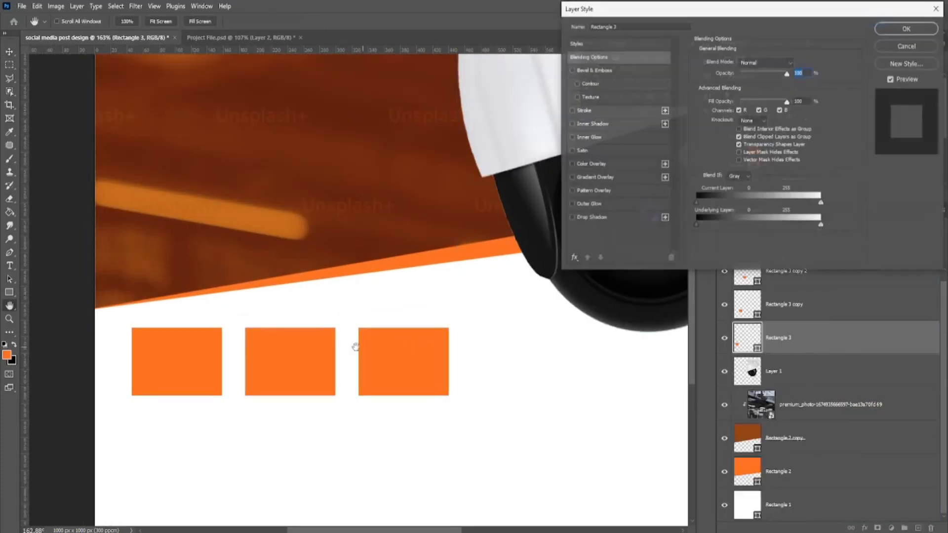
{"action": "left_click", "coordinate": [590, 216]}
{"action": "scroll", "coordinate": [470, 326], "scroll_direction": "up", "scroll_amount": 1}
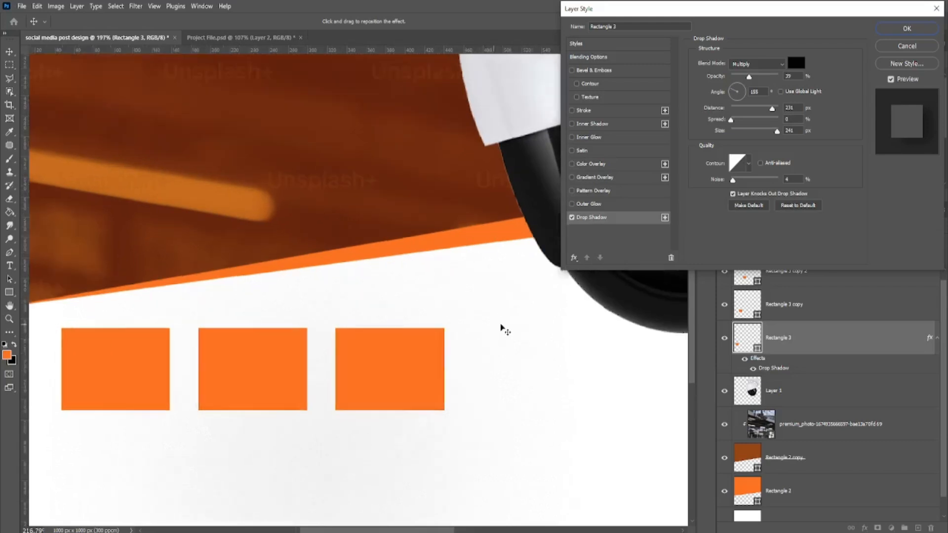
{"action": "scroll", "coordinate": [501, 330], "scroll_direction": "up", "scroll_amount": 1}
{"action": "left_click_drag", "start_coordinate": [776, 131], "coordinate": [714, 133]}
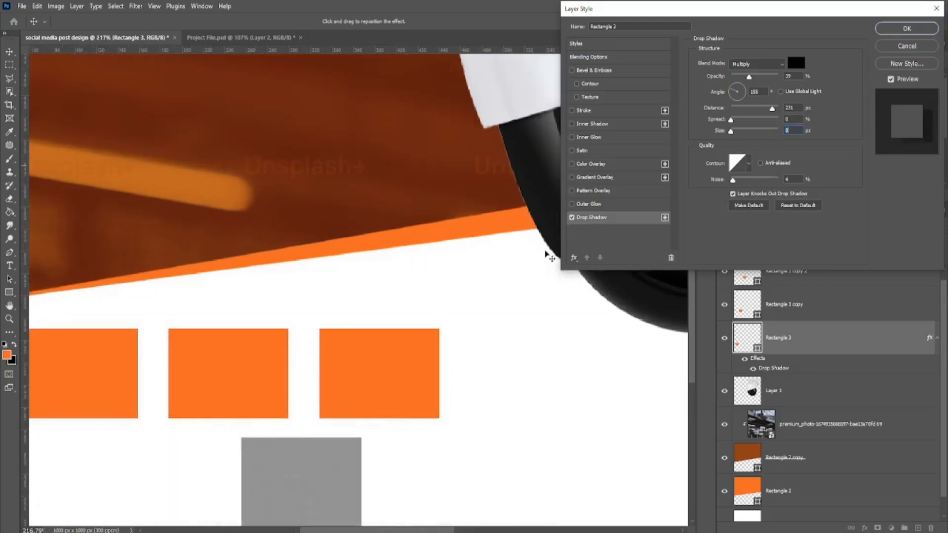
{"action": "left_click_drag", "start_coordinate": [295, 454], "coordinate": [77, 366]}
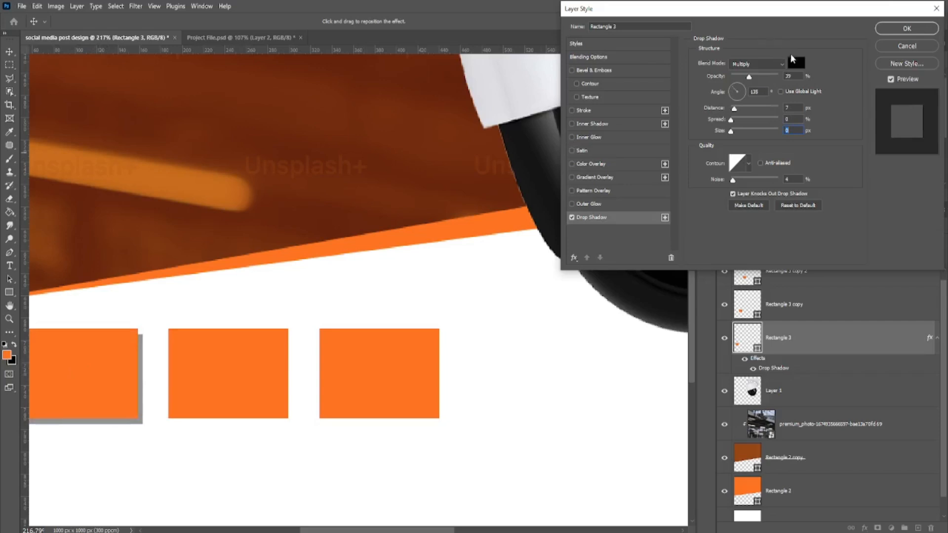
Soften the first rectangle's drop shadow to a size of about 24 px and lower its opacity slightly.
{"action": "left_click", "coordinate": [793, 58]}
{"action": "left_click", "coordinate": [734, 88]}
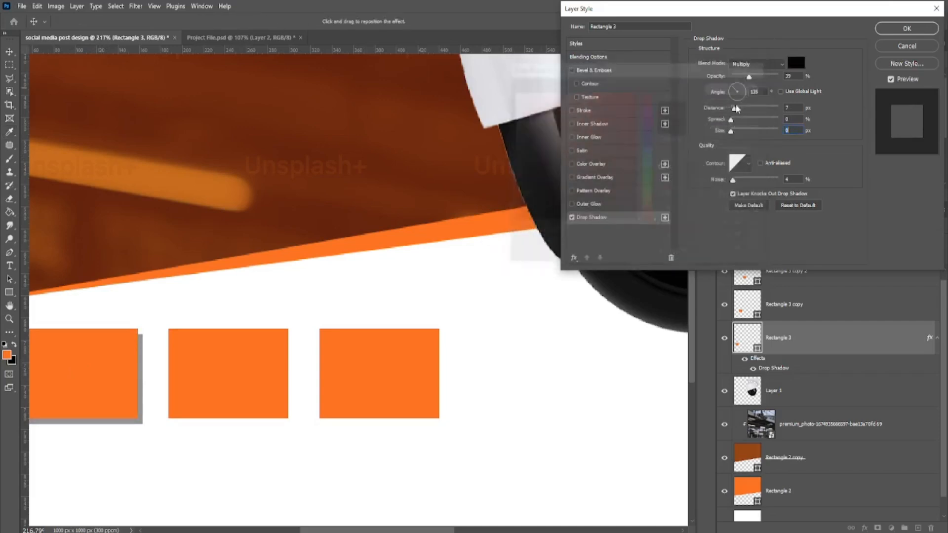
{"action": "left_click_drag", "start_coordinate": [731, 131], "coordinate": [740, 136]}
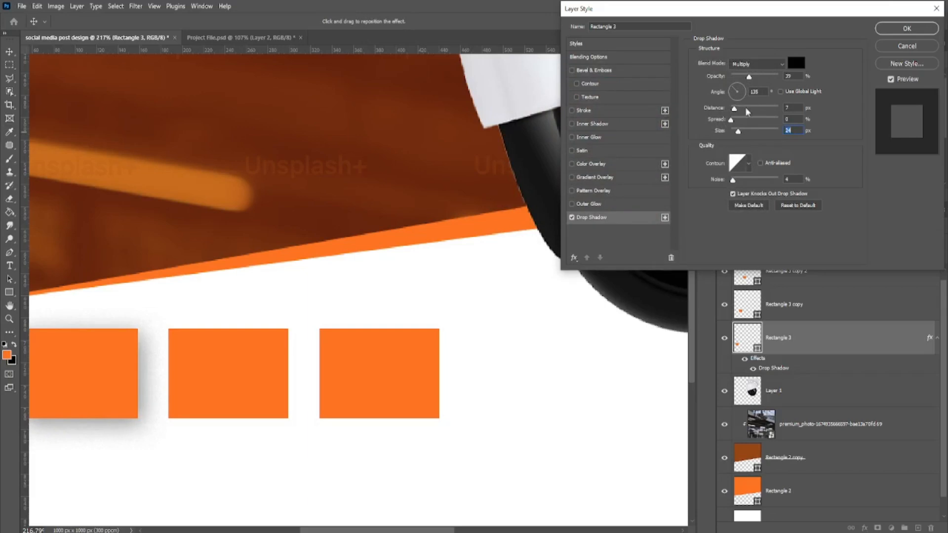
{"action": "left_click_drag", "start_coordinate": [749, 77], "coordinate": [744, 80]}
{"action": "left_click", "coordinate": [907, 28]}
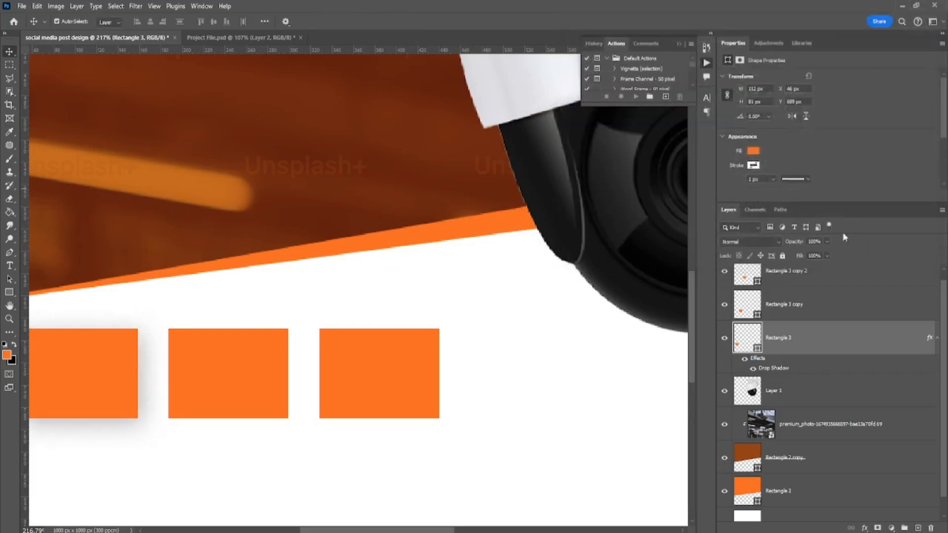
Copy the first rectangle's layer style and paste it onto the other two small rectangles.
{"action": "right_click", "coordinate": [782, 339]}
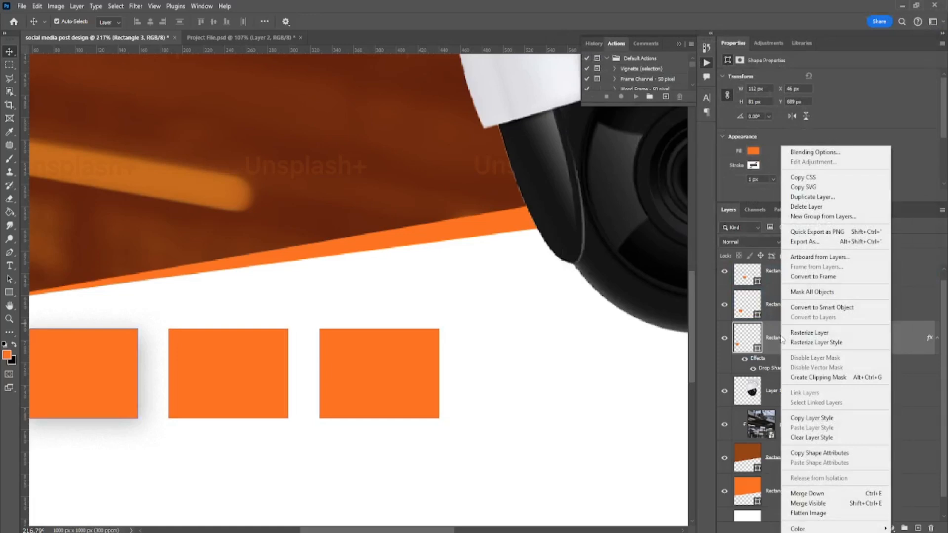
{"action": "left_click", "coordinate": [804, 419]}
{"action": "right_click", "coordinate": [811, 310]}
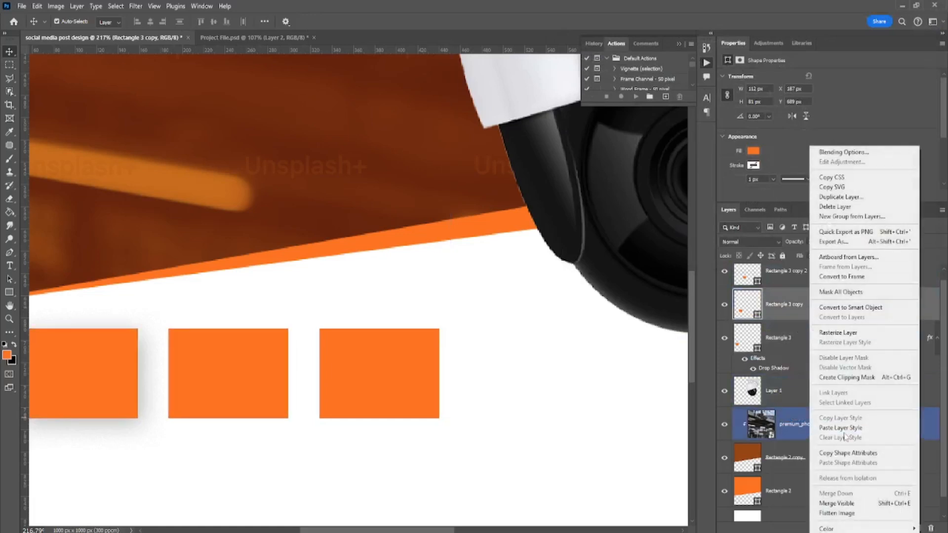
{"action": "left_click", "coordinate": [844, 428]}
{"action": "left_click", "coordinate": [816, 277]}
{"action": "right_click", "coordinate": [817, 288]}
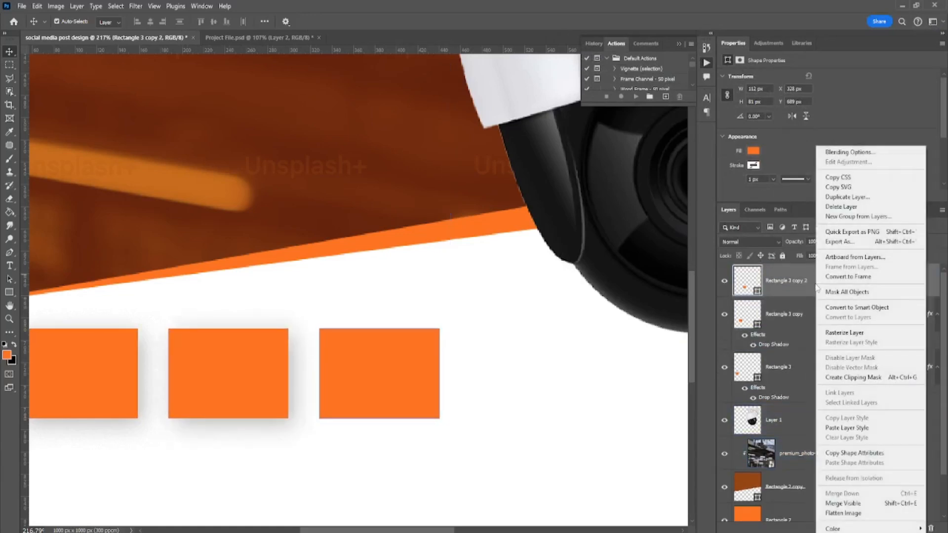
{"action": "left_click", "coordinate": [846, 427]}
{"action": "scroll", "coordinate": [241, 359], "scroll_direction": "down", "scroll_amount": 3}
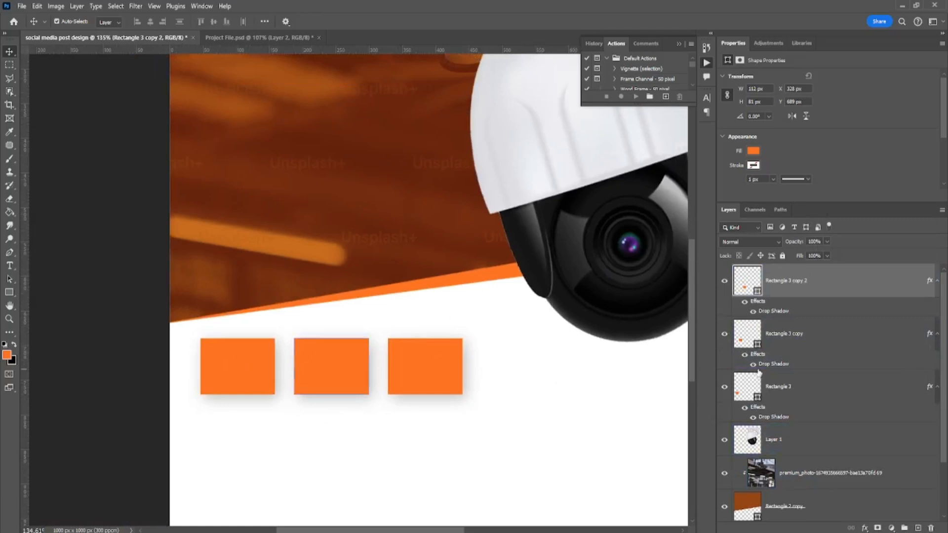
Give the first small rectangle an orange stroke 2 px wide.
{"action": "left_click", "coordinate": [240, 359]}
{"action": "left_click", "coordinate": [9, 292]}
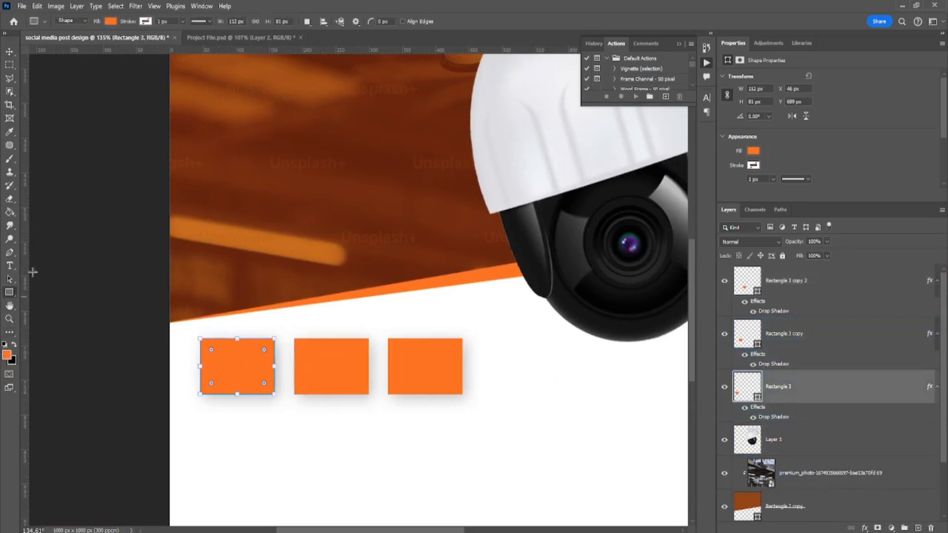
{"action": "left_click", "coordinate": [145, 21]}
{"action": "left_click", "coordinate": [109, 75]}
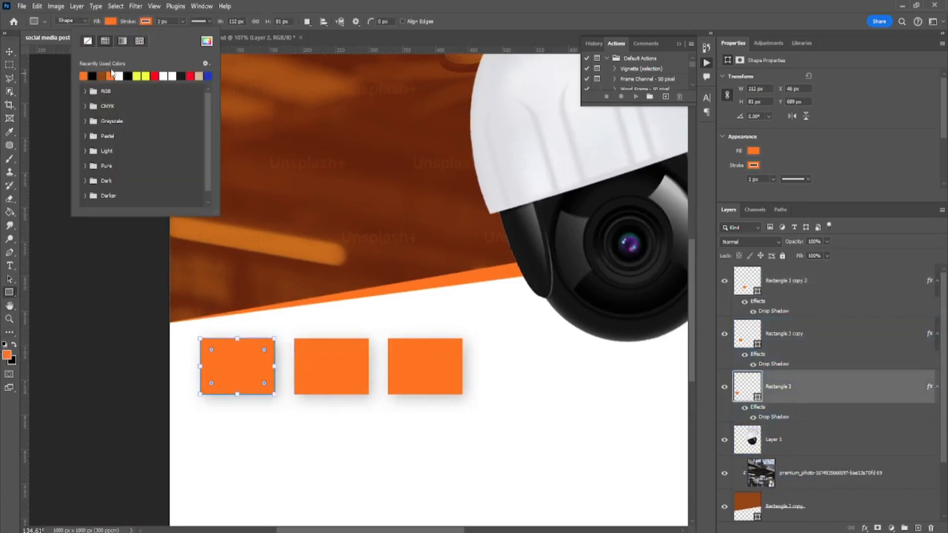
{"action": "left_click", "coordinate": [168, 22]}
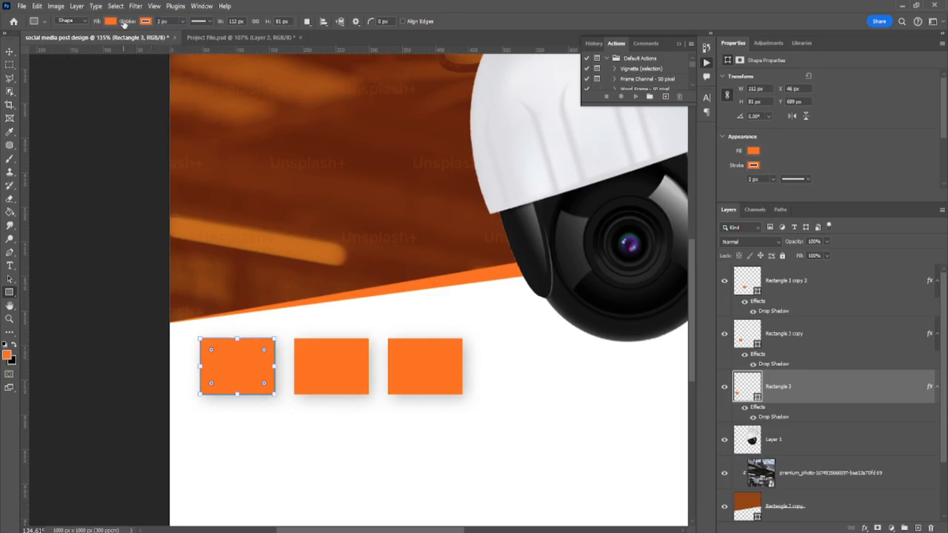
Apply an orange 2 px stroke to the middle and third small rectangles.
{"action": "left_click", "coordinate": [797, 353]}
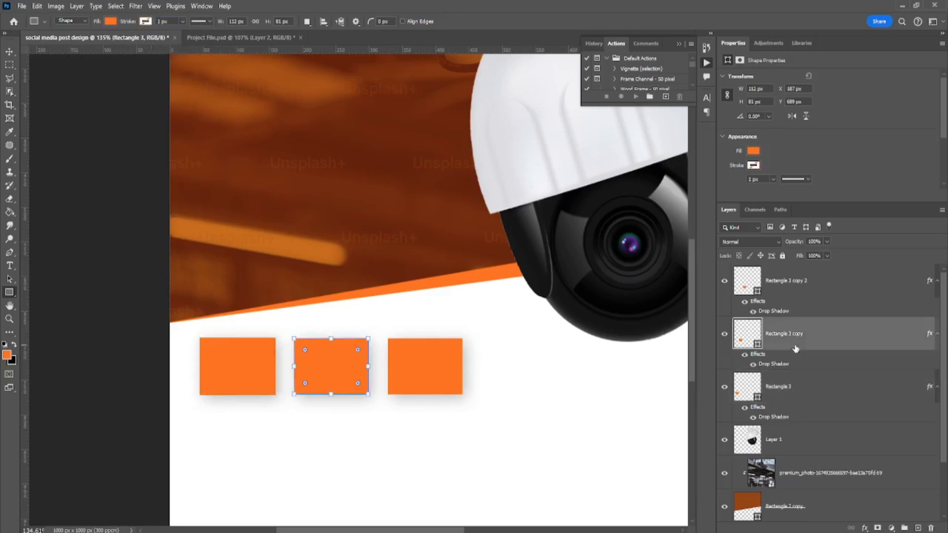
{"action": "left_click", "coordinate": [145, 22]}
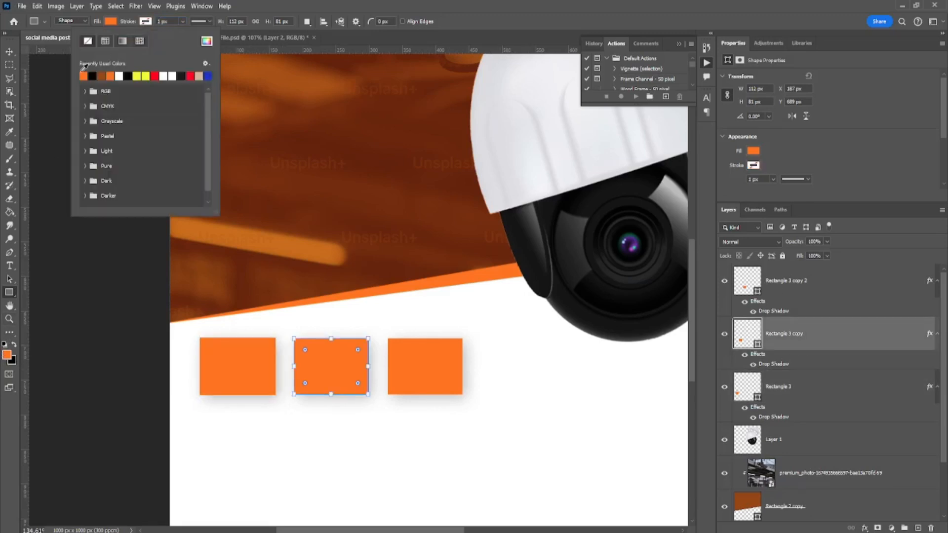
{"action": "left_click", "coordinate": [168, 23]}
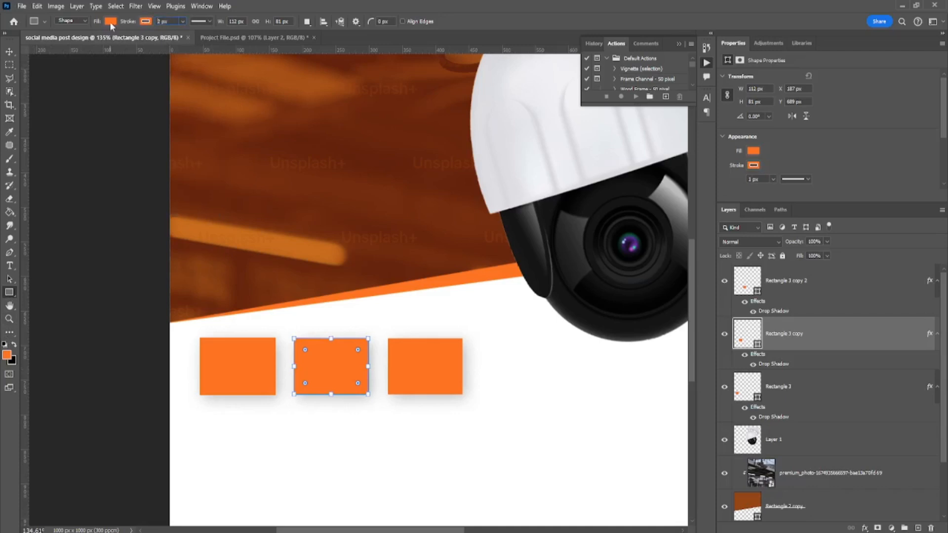
{"action": "left_click", "coordinate": [793, 276]}
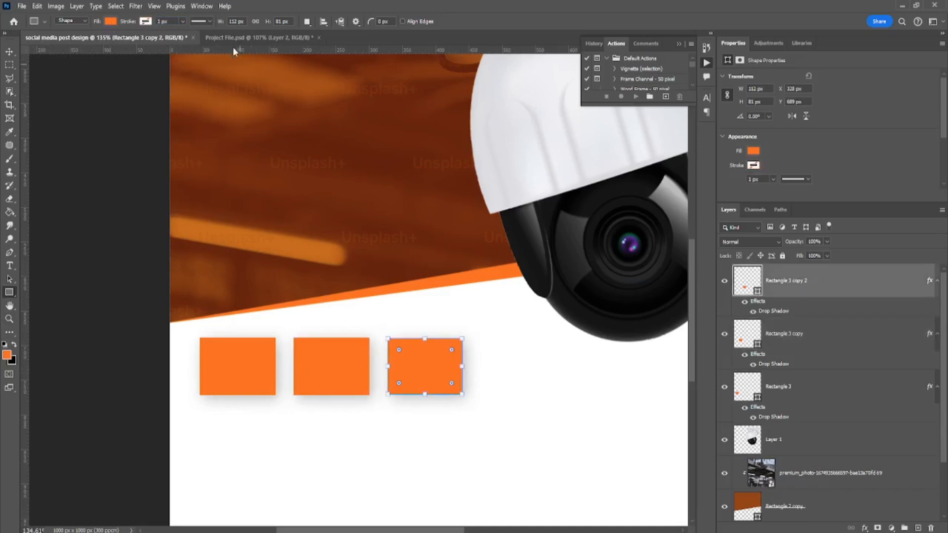
{"action": "left_click", "coordinate": [145, 21]}
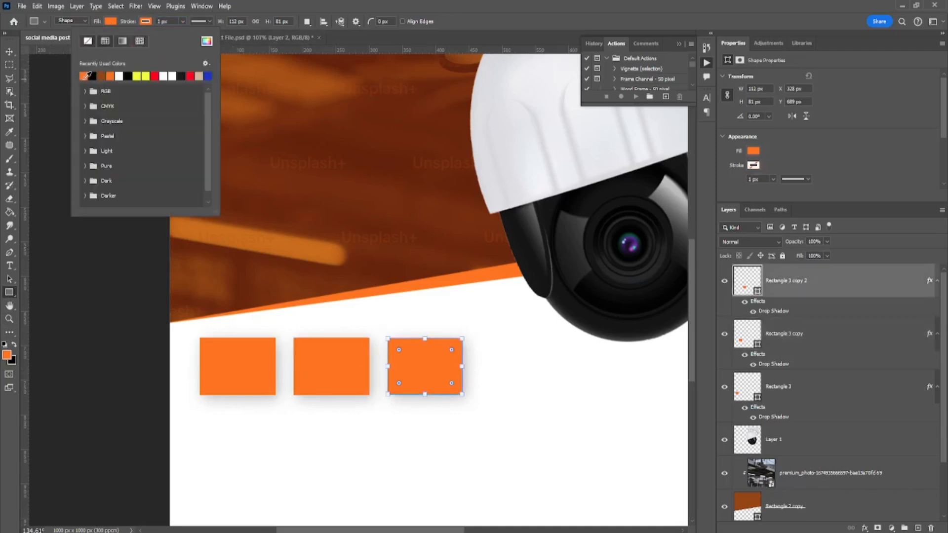
{"action": "left_click", "coordinate": [141, 22]}
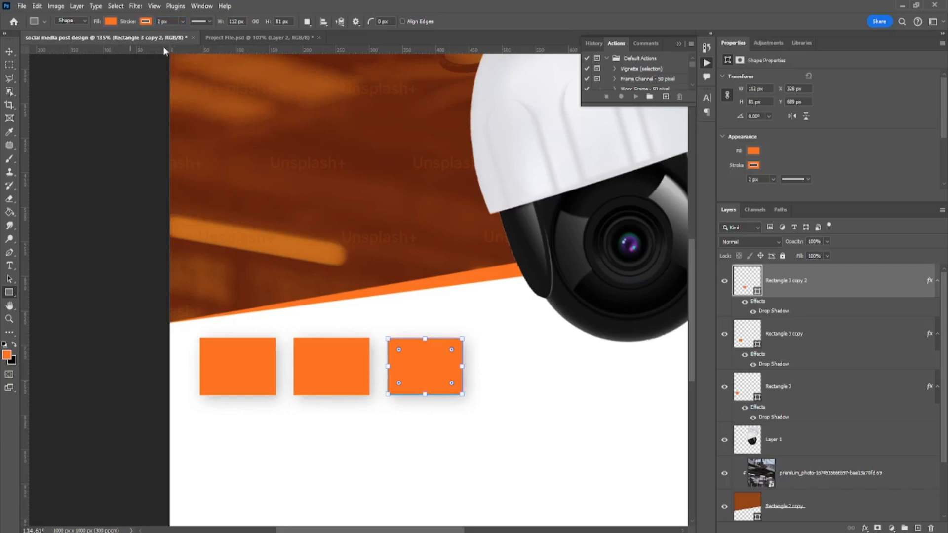
Add the bright office photo with plants over the first small rectangle and clip it to that rectangle's layer.
{"action": "left_click", "coordinate": [11, 58]}
{"action": "left_click", "coordinate": [129, 104]}
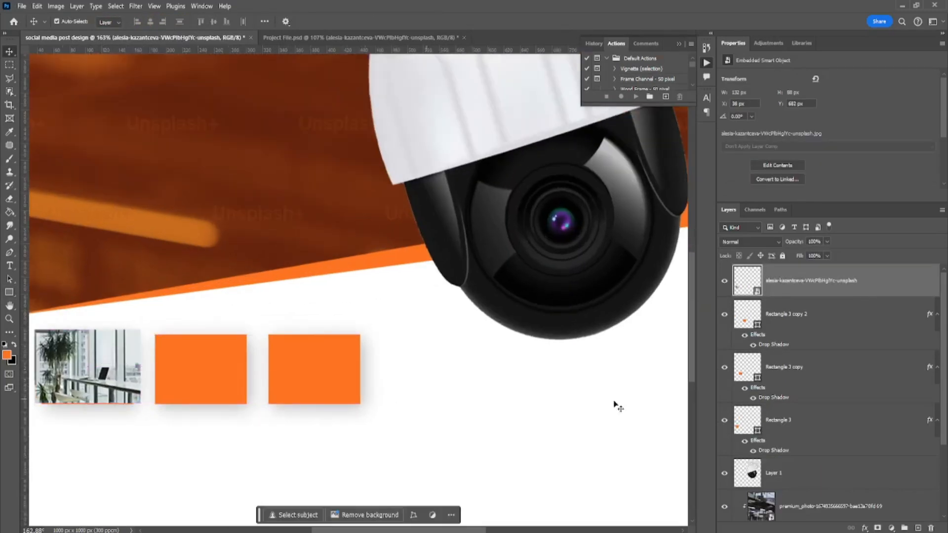
{"action": "left_click_drag", "start_coordinate": [811, 281], "coordinate": [776, 401]}
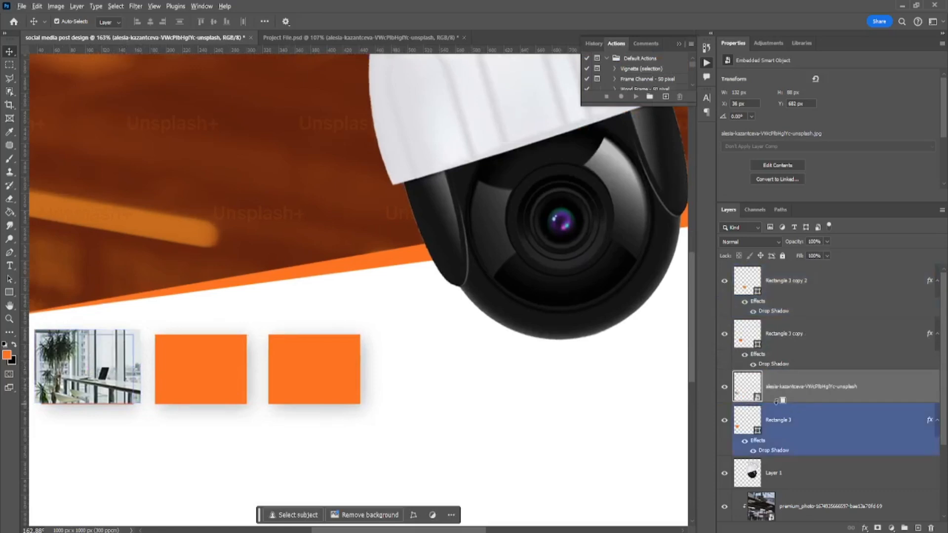
{"action": "left_click", "coordinate": [777, 401], "text": "alt"}
{"action": "scroll", "coordinate": [199, 364], "scroll_direction": "up", "scroll_amount": 5}
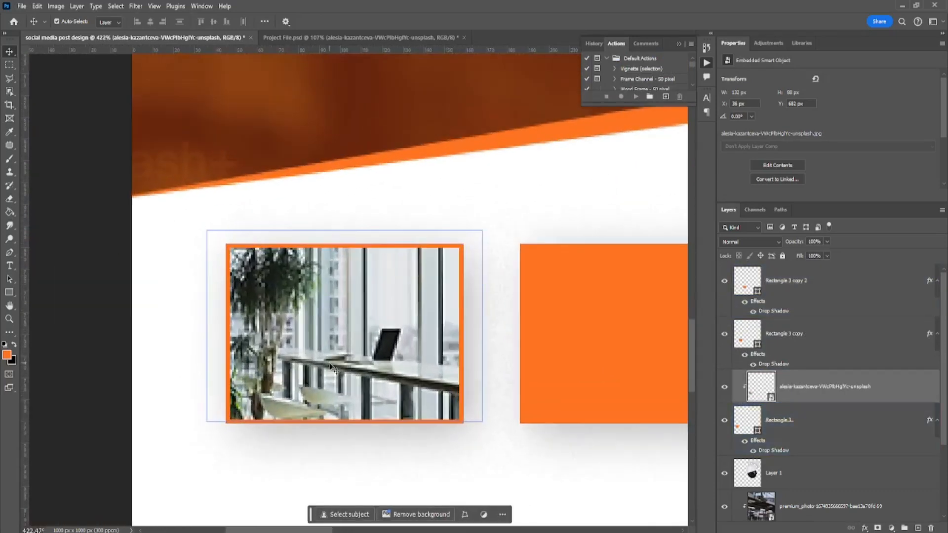
{"action": "left_click_drag", "start_coordinate": [328, 356], "coordinate": [330, 358]}
Place the black-and-white interior photo over the middle small rectangle and clip it to that rectangle's layer.
{"action": "scroll", "coordinate": [275, 370], "scroll_direction": "down", "scroll_amount": 5}
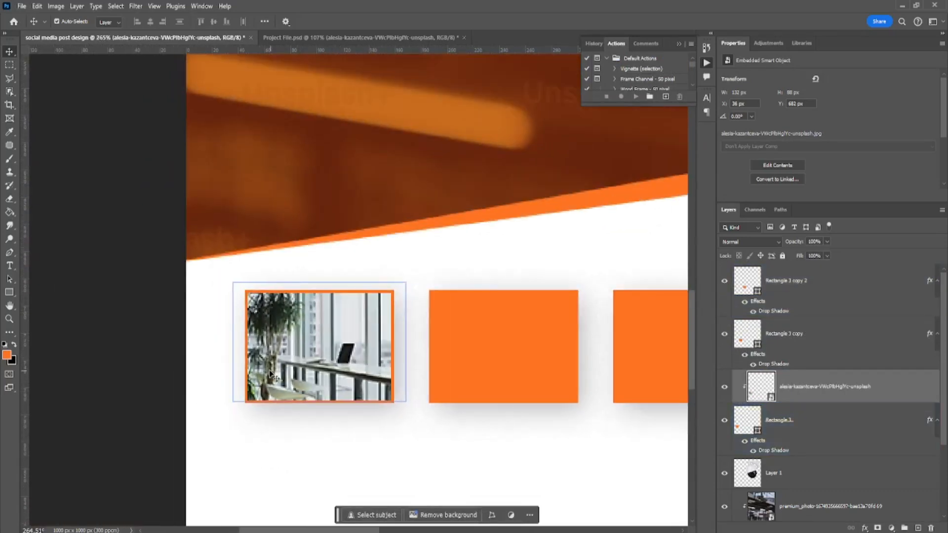
{"action": "scroll", "coordinate": [270, 372], "scroll_direction": "down", "scroll_amount": 5}
{"action": "left_click", "coordinate": [163, 309]}
{"action": "left_click_drag", "start_coordinate": [279, 334], "coordinate": [279, 342]}
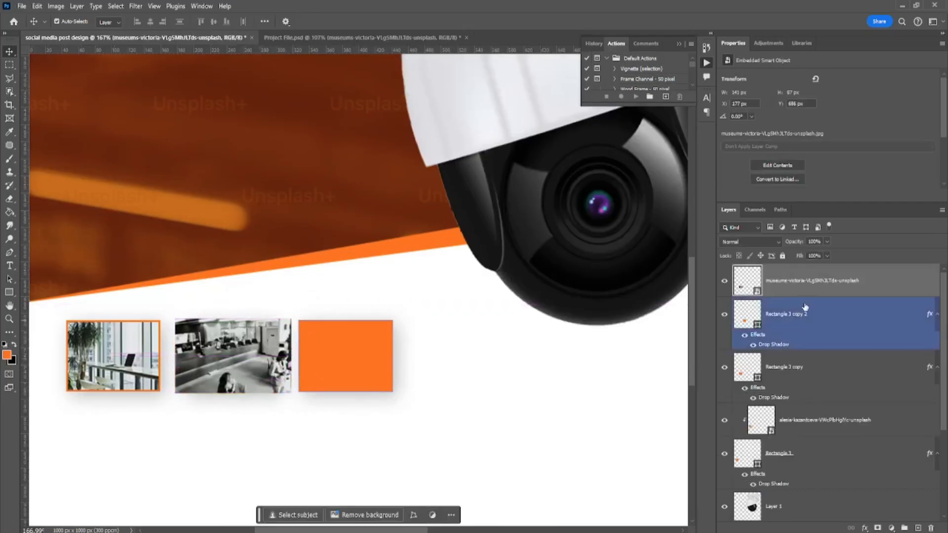
{"action": "left_click_drag", "start_coordinate": [805, 307], "coordinate": [790, 351]}
{"action": "left_click", "coordinate": [770, 350], "text": "alt"}
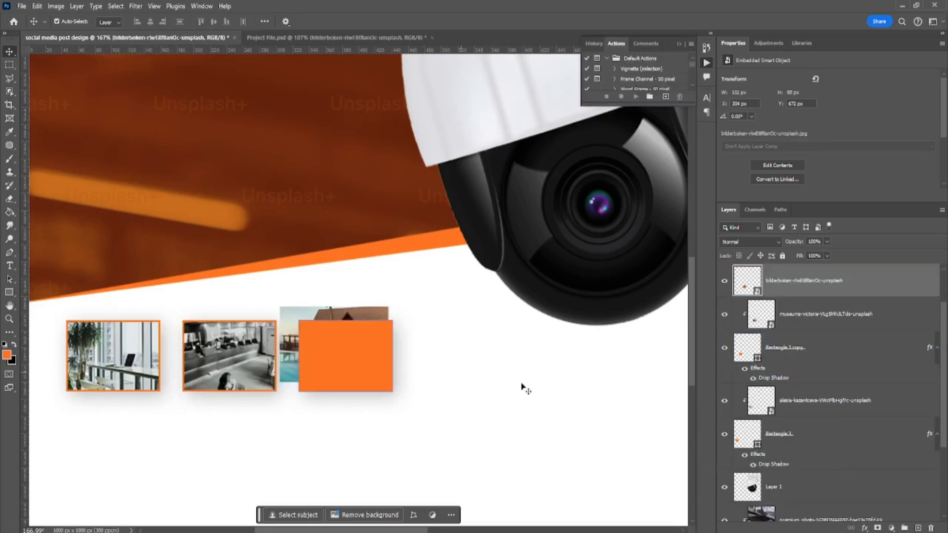
Clip the poolside house photo to the third small rectangle and move it to fill the frame.
{"action": "scroll", "coordinate": [796, 307], "scroll_direction": "up", "scroll_amount": 1}
{"action": "left_click_drag", "start_coordinate": [793, 347], "coordinate": [794, 283]}
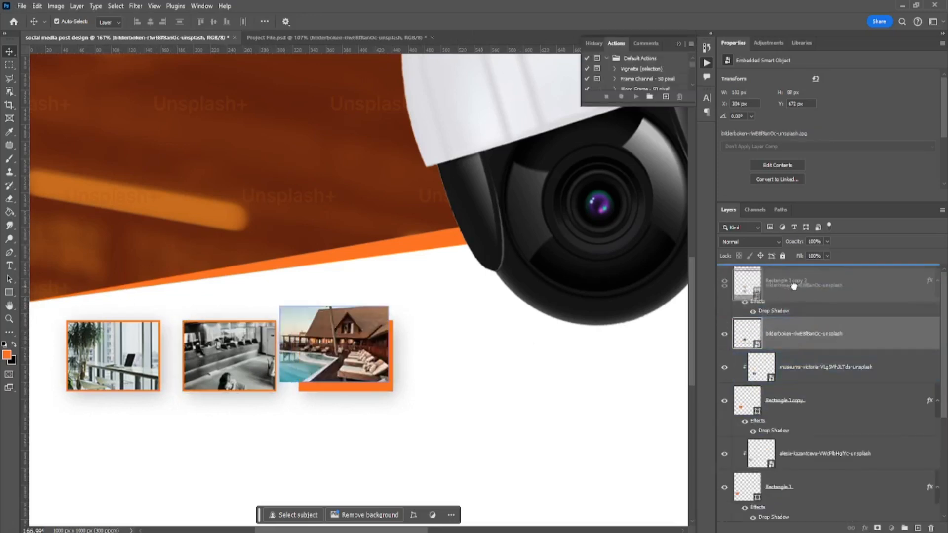
{"action": "left_click", "coordinate": [790, 296], "text": "alt"}
{"action": "scroll", "coordinate": [388, 325], "scroll_direction": "up", "scroll_amount": 4}
{"action": "left_click_drag", "start_coordinate": [348, 368], "coordinate": [527, 326]}
{"action": "scroll", "coordinate": [363, 376], "scroll_direction": "down", "scroll_amount": 3}
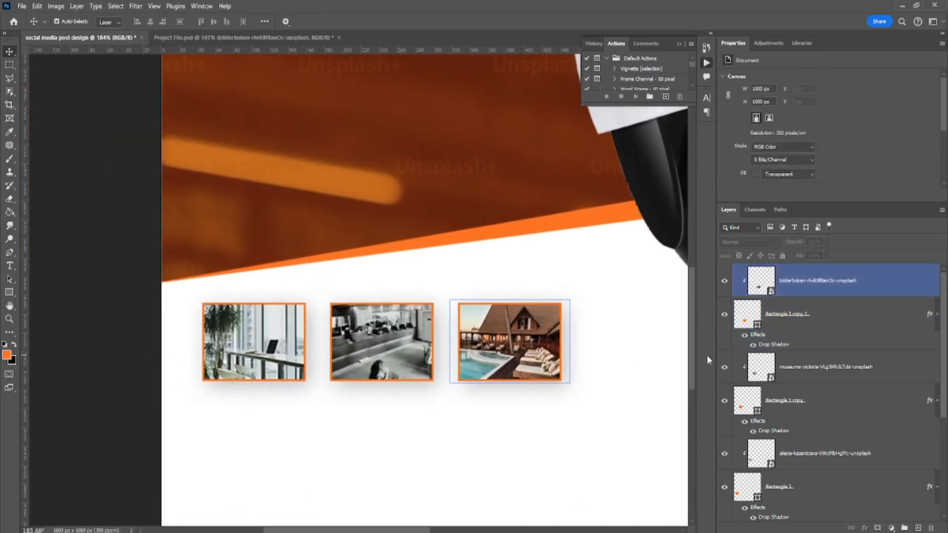
Move all three framed thumbnails and their clipped photos together about 30 px down.
{"action": "left_click", "coordinate": [785, 400]}
{"action": "left_click", "coordinate": [788, 485]}
{"action": "scroll", "coordinate": [788, 485], "scroll_direction": "down", "scroll_amount": 1}
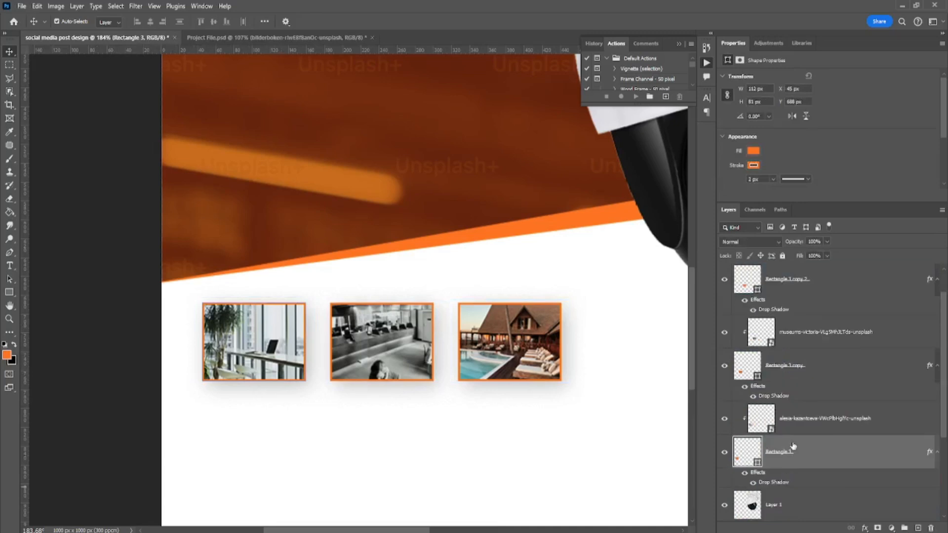
{"action": "scroll", "coordinate": [812, 467], "scroll_direction": "up", "scroll_amount": 1}
{"action": "left_click", "coordinate": [830, 295], "text": "shift"}
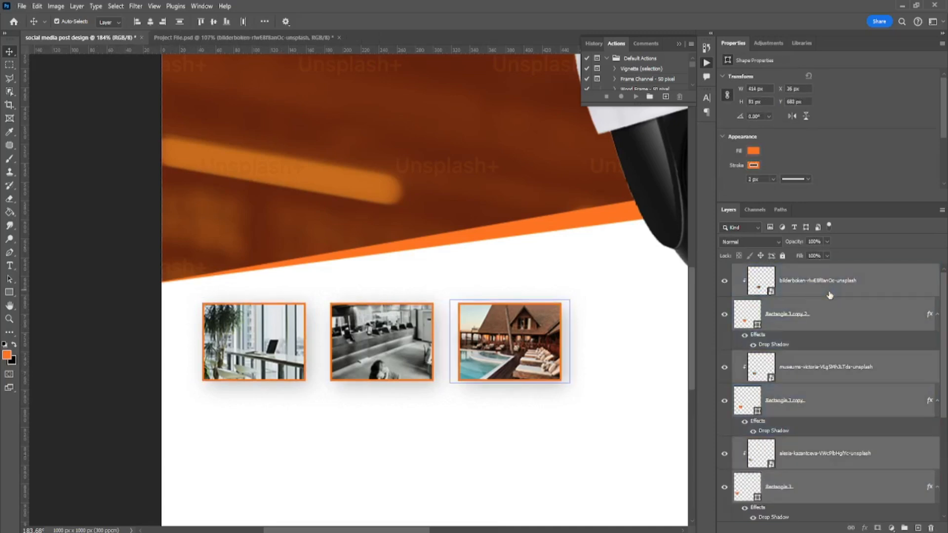
{"action": "key", "text": "ctrl+t"}
{"action": "scroll", "coordinate": [517, 366], "scroll_direction": "up", "scroll_amount": 1}
{"action": "left_click_drag", "start_coordinate": [521, 363], "coordinate": [524, 394]}
{"action": "key", "text": "Return"}
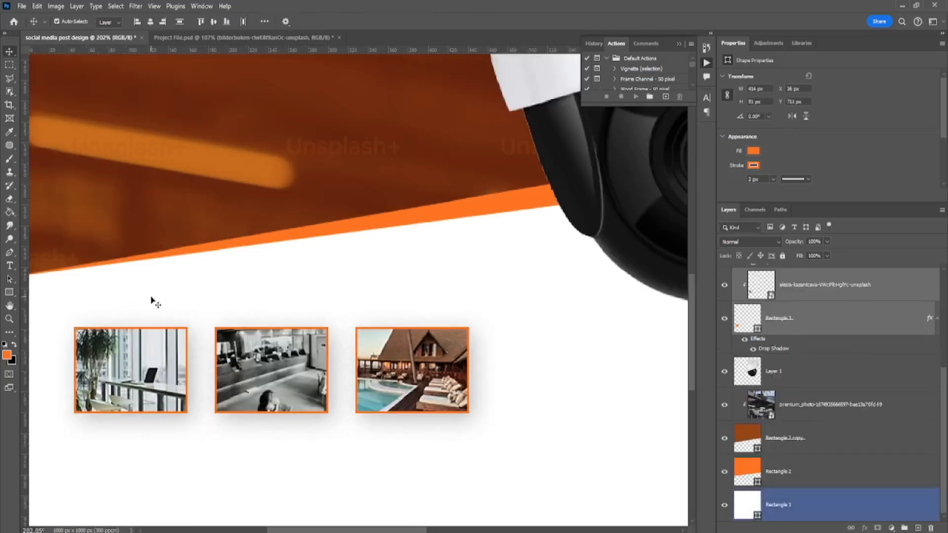
Add the text label "Office" above the first thumbnail.
{"action": "scroll", "coordinate": [153, 300], "scroll_direction": "up", "scroll_amount": 4}
{"action": "left_click_drag", "start_coordinate": [160, 299], "coordinate": [271, 268]}
{"action": "left_click", "coordinate": [10, 268]}
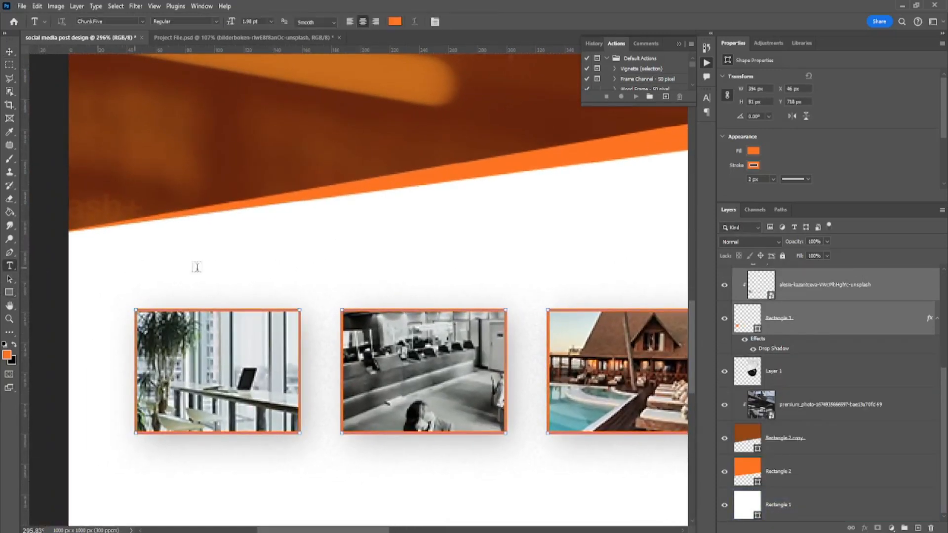
{"action": "left_click", "coordinate": [220, 273]}
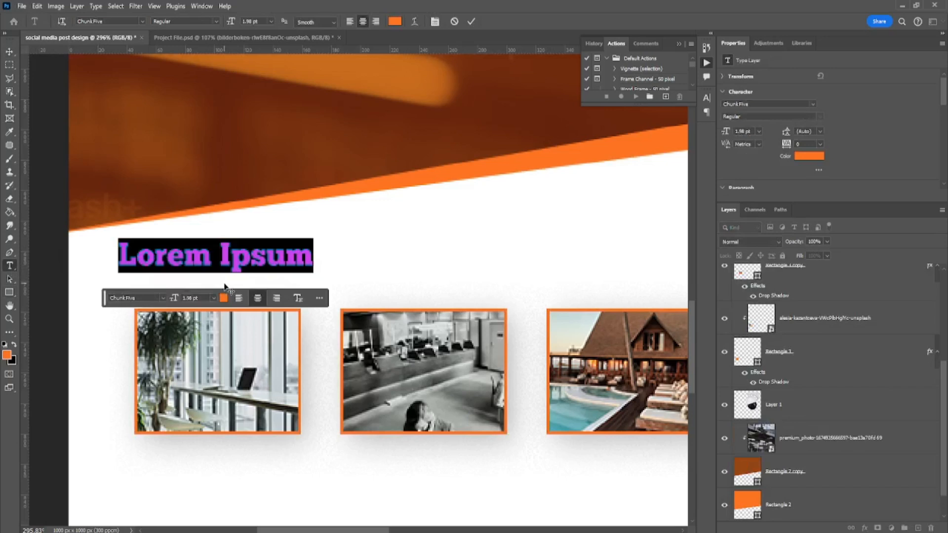
{"action": "type", "text": "Office"}
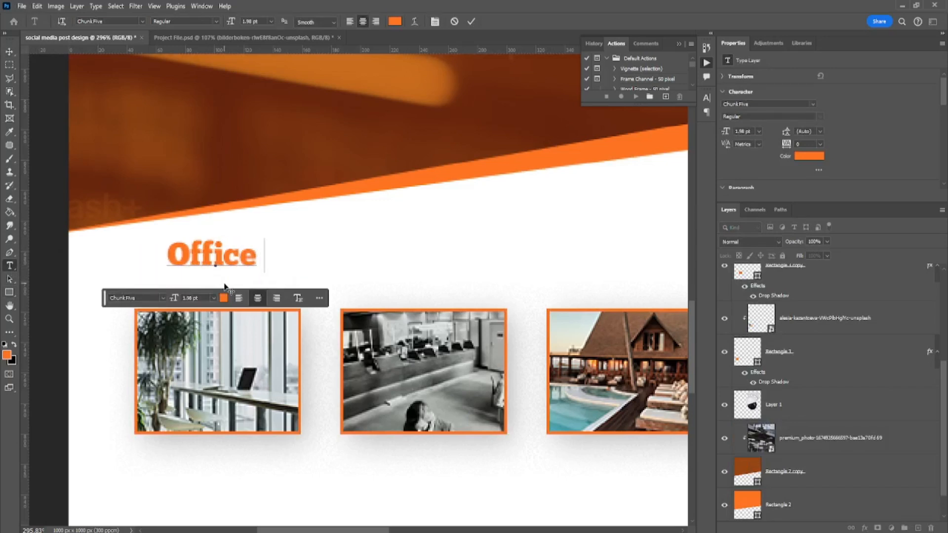
Format the Office label in black Montserrat Bold with all caps.
{"action": "key", "text": "ctrl+a"}
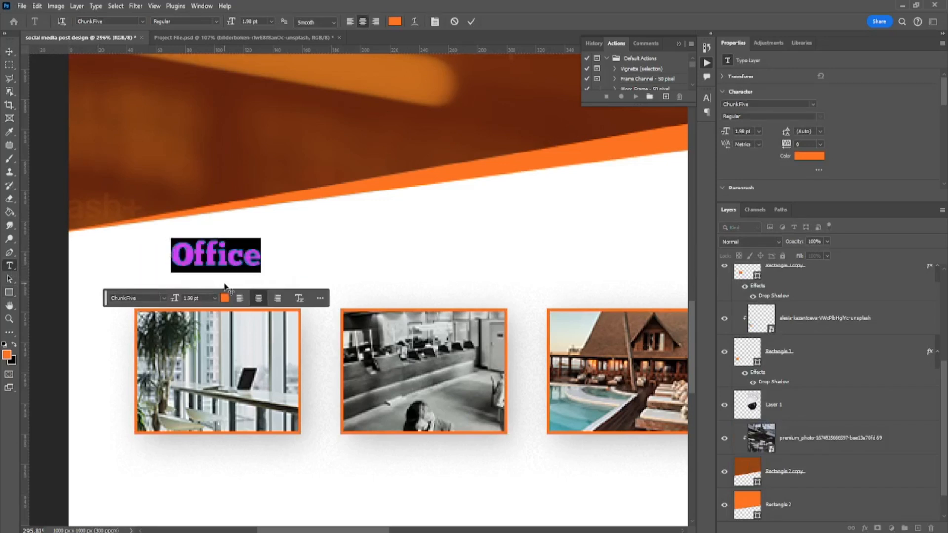
{"action": "left_click", "coordinate": [144, 22]}
{"action": "left_click", "coordinate": [182, 74]}
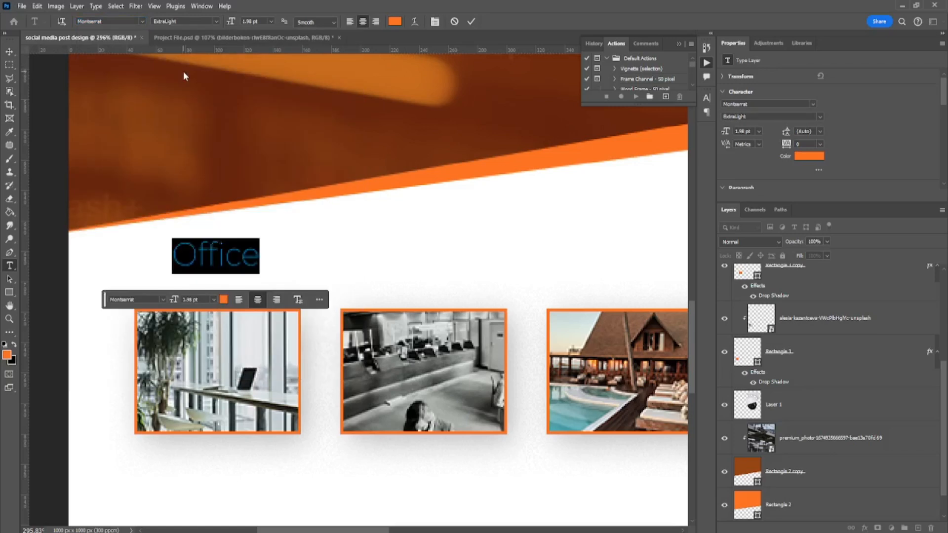
{"action": "left_click", "coordinate": [395, 22]}
{"action": "left_click", "coordinate": [517, 221]}
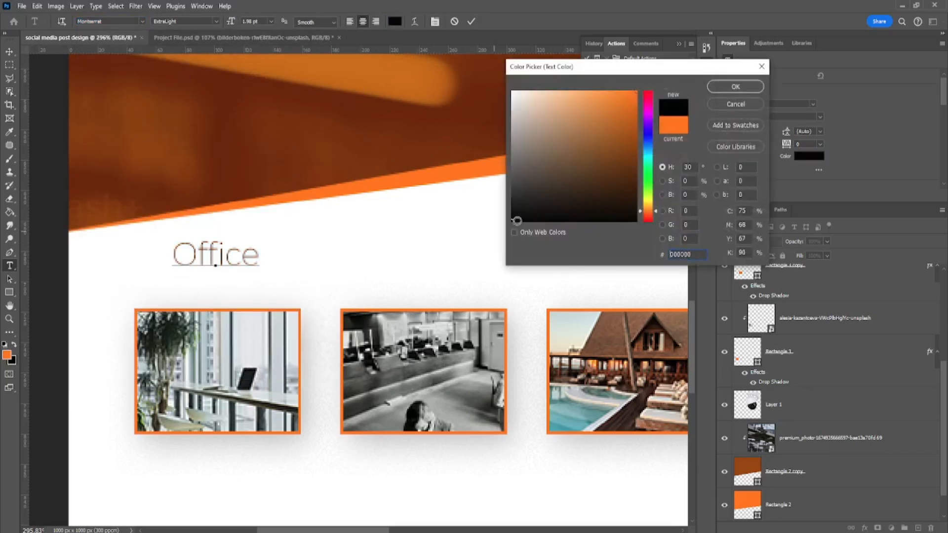
{"action": "left_click", "coordinate": [754, 87]}
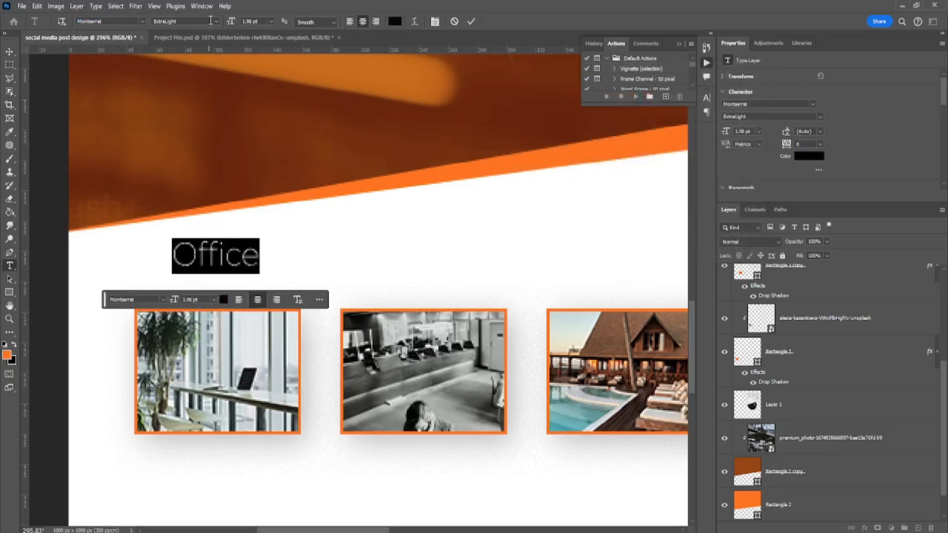
{"action": "left_click", "coordinate": [217, 22]}
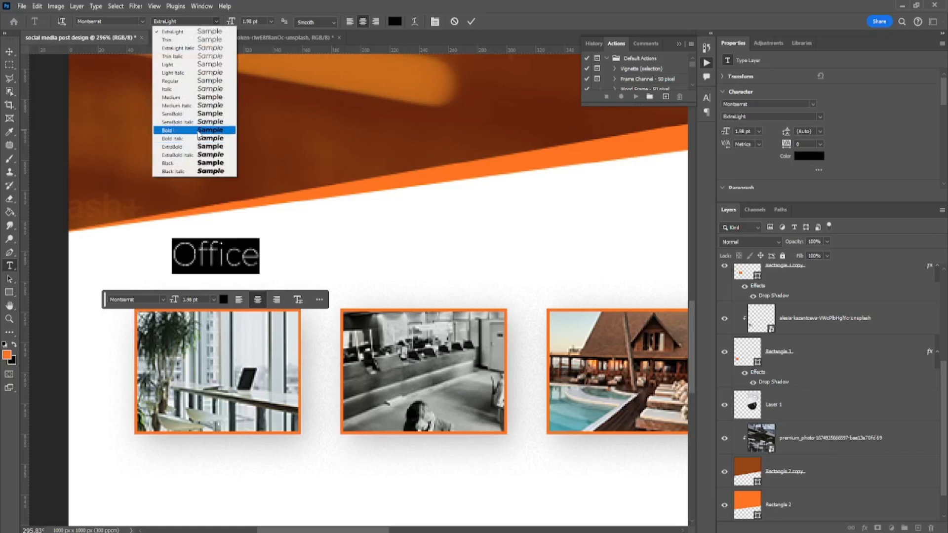
{"action": "left_click", "coordinate": [199, 132]}
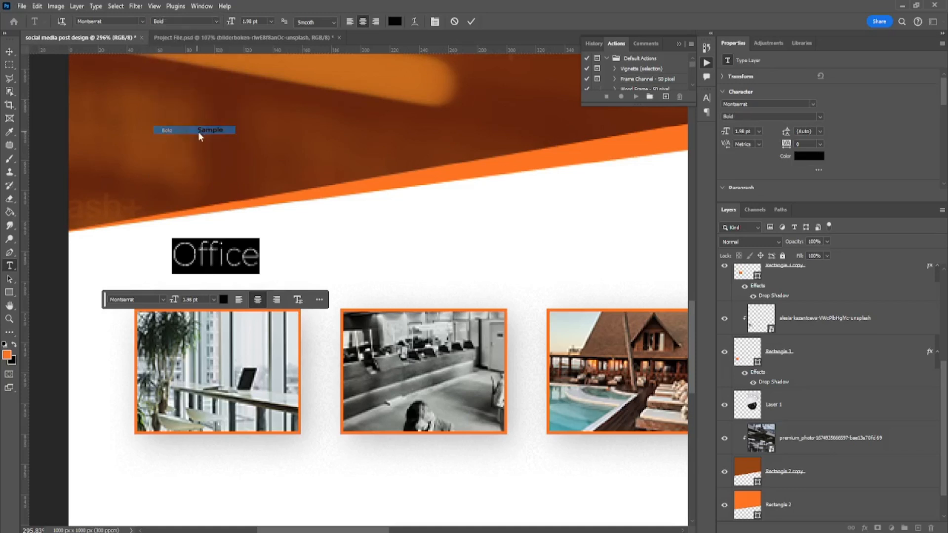
{"action": "left_click", "coordinate": [433, 22]}
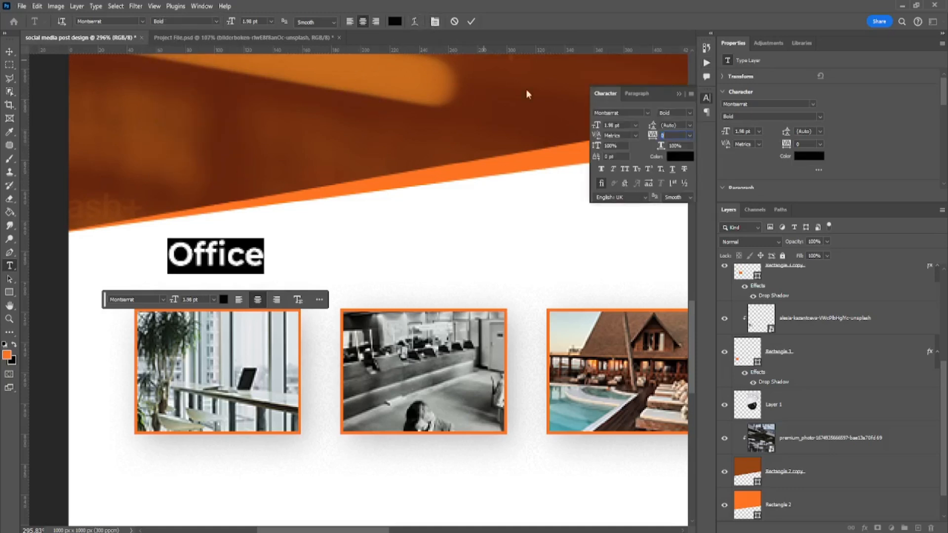
{"action": "left_click", "coordinate": [623, 170]}
Scale the OFFICE label down to 1.51 pt, centre it just above the first thumbnail, and duplicate it above the middle one.
{"action": "left_click", "coordinate": [8, 51]}
{"action": "key", "text": "ctrl+t"}
{"action": "scroll", "coordinate": [249, 252], "scroll_direction": "up", "scroll_amount": 3}
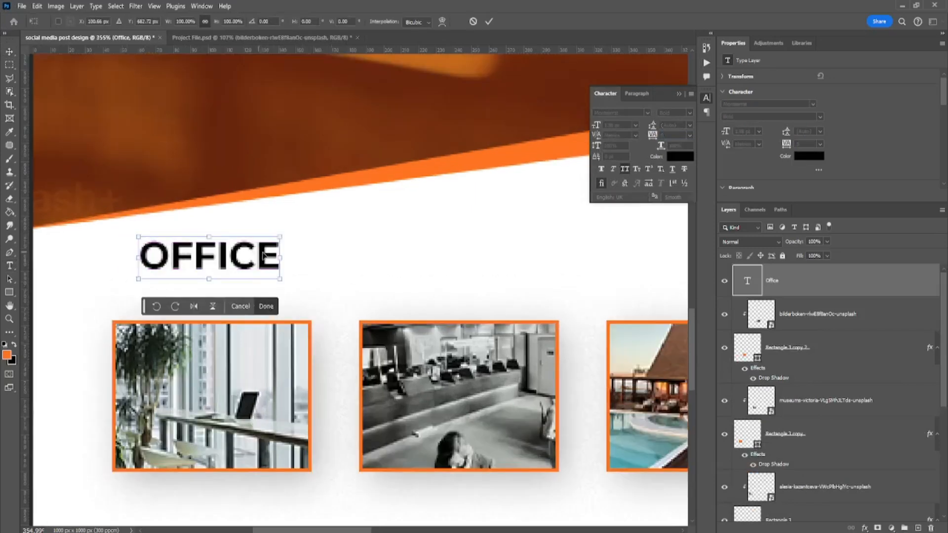
{"action": "key", "text": "Return"}
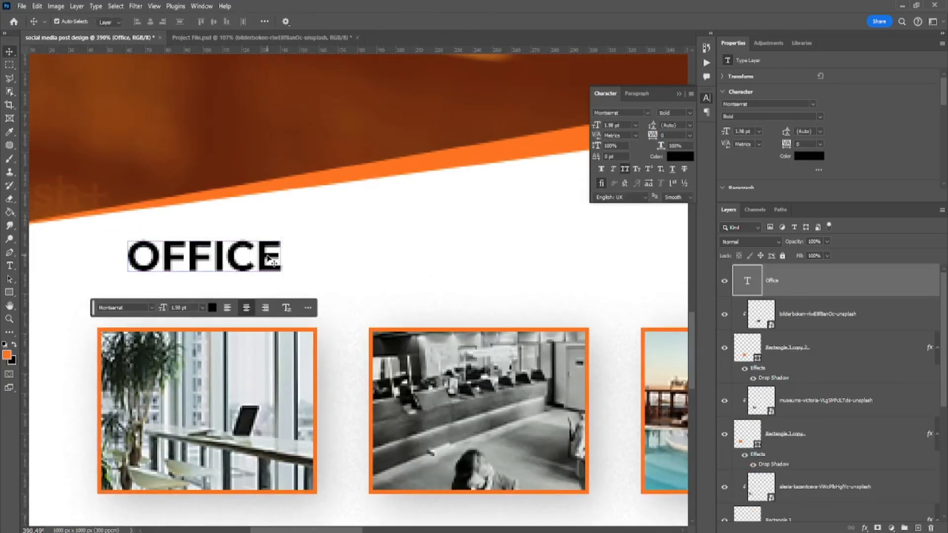
{"action": "key", "text": "ctrl+t"}
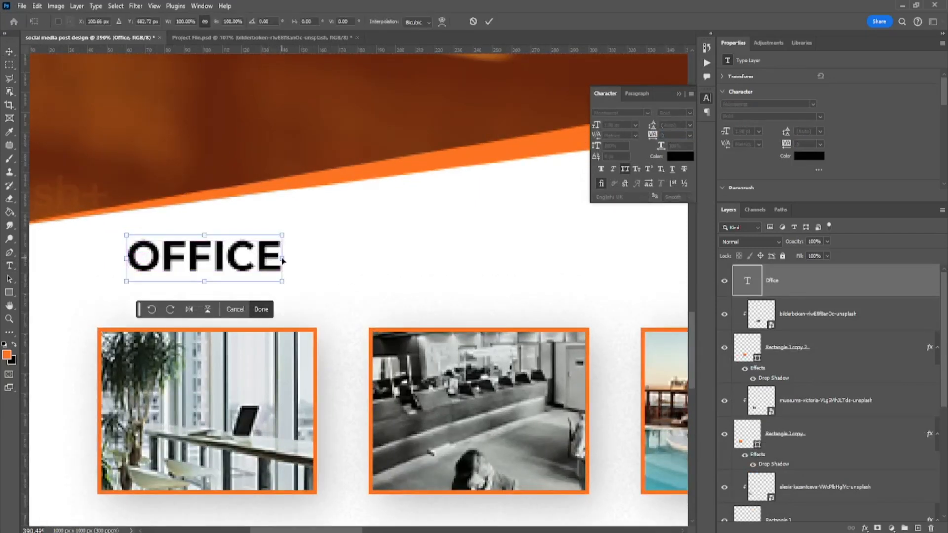
{"action": "key", "text": "Return"}
{"action": "key", "text": "ctrl+t"}
{"action": "left_click_drag", "start_coordinate": [284, 259], "coordinate": [517, 313]}
{"action": "key", "text": "Return"}
Change the duplicated label above the middle thumbnail to BANK.
{"action": "double_click", "coordinate": [508, 300]}
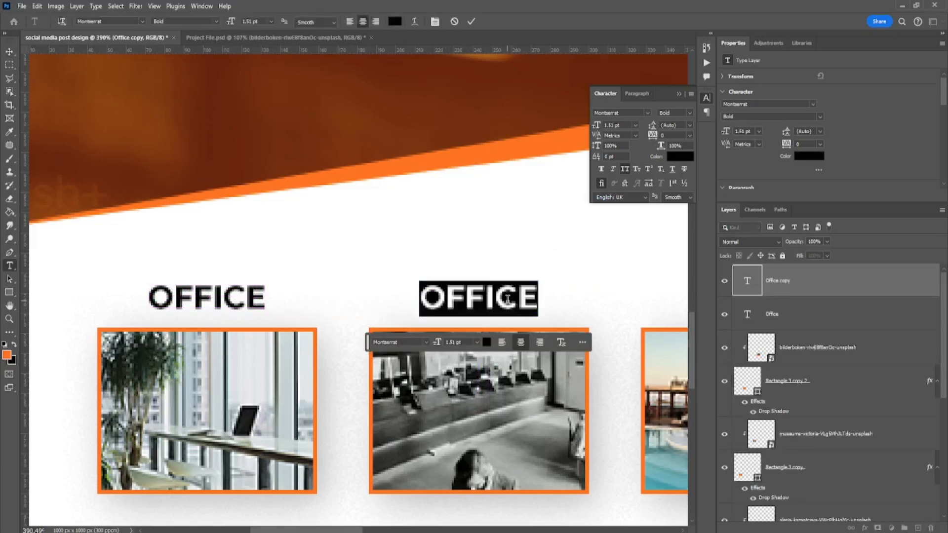
{"action": "type", "text": "BACK"}
{"action": "key", "text": "BackSpace"}
{"action": "key", "text": "BackSpace"}
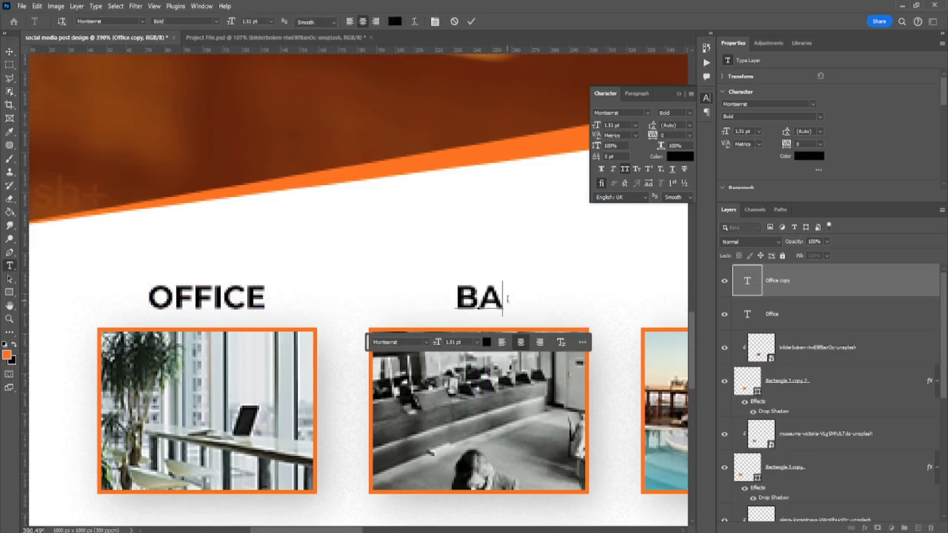
{"action": "type", "text": "NK"}
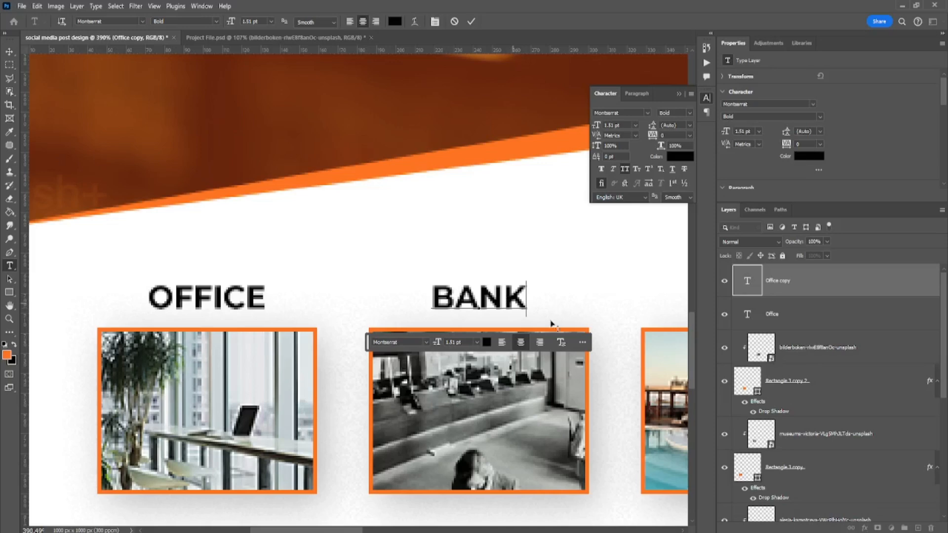
{"action": "left_click", "coordinate": [10, 52]}
Duplicate the BANK label above the poolside thumbnail, change it to HOTEL, and adjust its position over the frame.
{"action": "scroll", "coordinate": [388, 227], "scroll_direction": "down", "scroll_amount": 3}
{"action": "left_click_drag", "start_coordinate": [481, 241], "coordinate": [265, 223]}
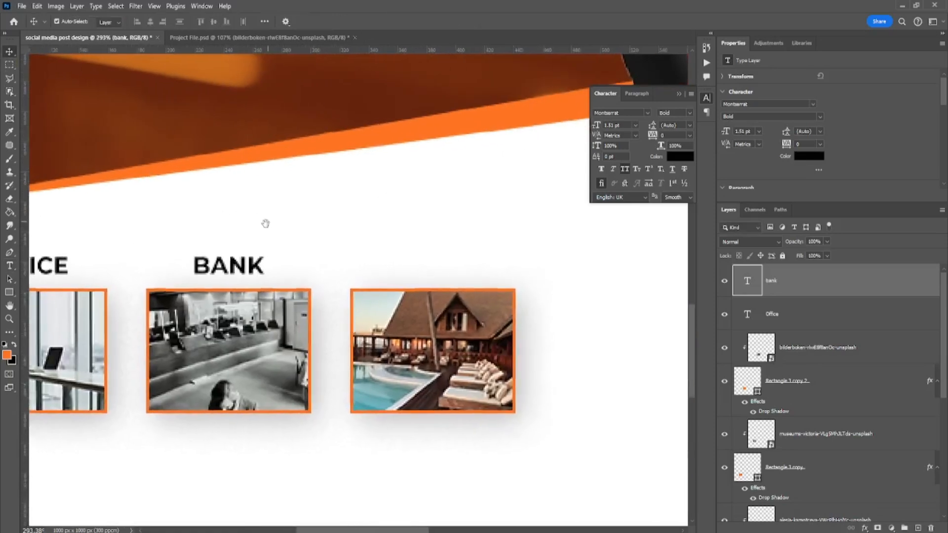
{"action": "left_click_drag", "start_coordinate": [244, 276], "coordinate": [440, 278]}
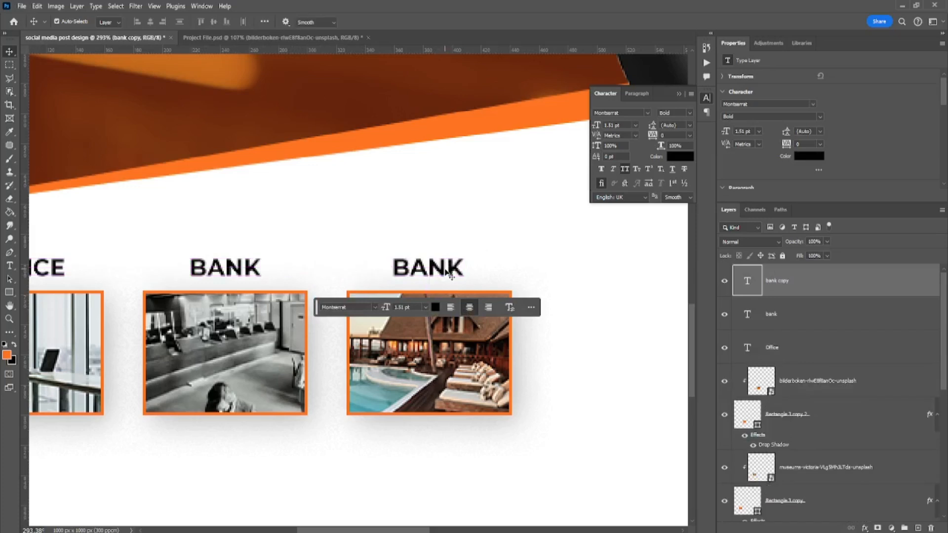
{"action": "double_click", "coordinate": [445, 266]}
{"action": "type", "text": "H"}
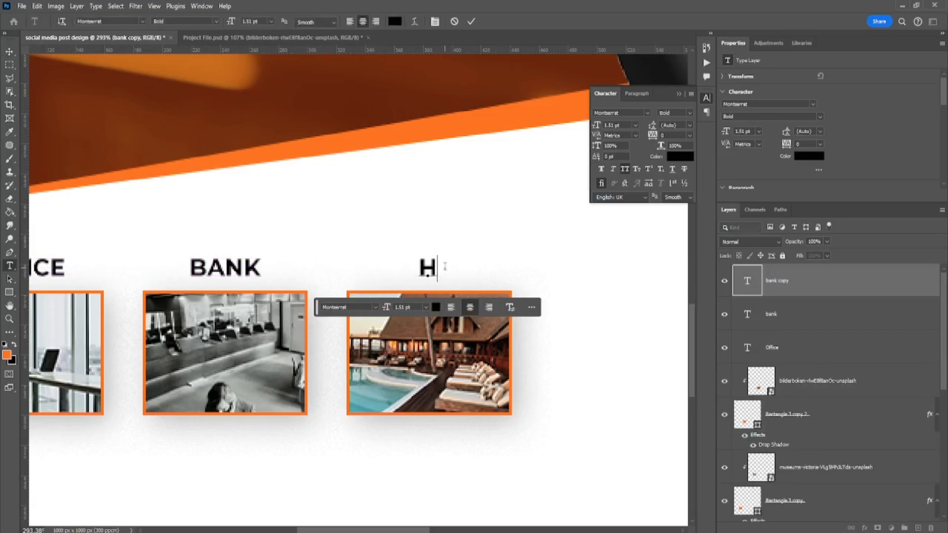
{"action": "type", "text": "OTE"}
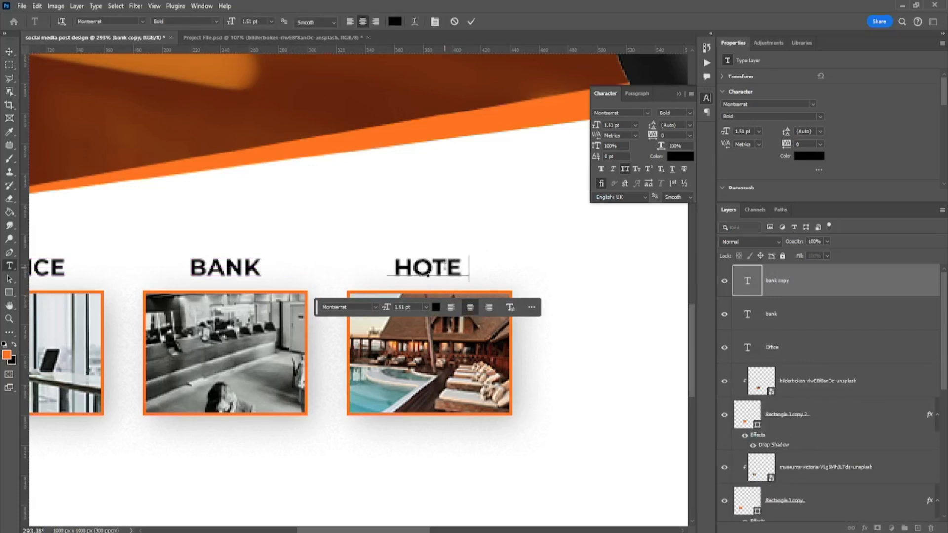
{"action": "type", "text": "L"}
{"action": "left_click", "coordinate": [9, 53]}
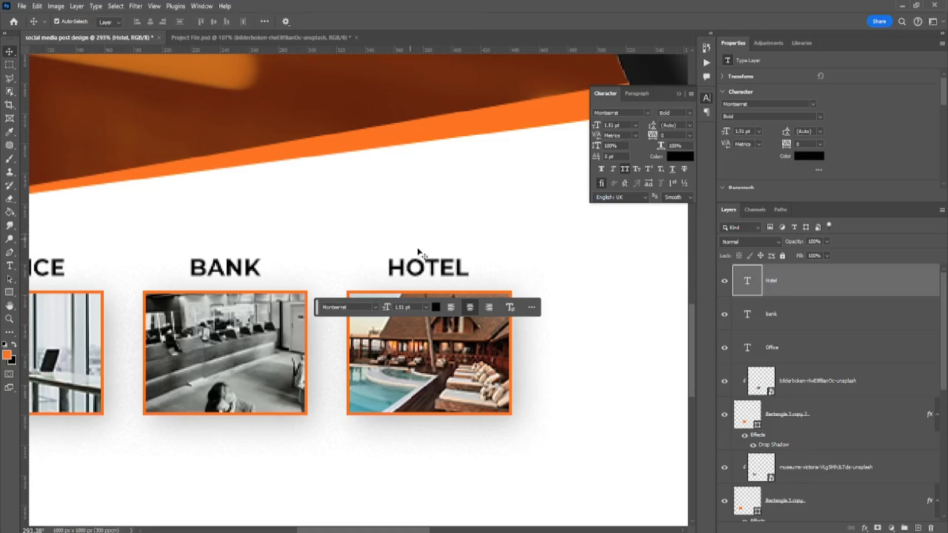
{"action": "left_click_drag", "start_coordinate": [424, 261], "coordinate": [427, 261]}
Position the small dome camera cutout below and to the right of the HOTEL thumbnail.
{"action": "scroll", "coordinate": [426, 262], "scroll_direction": "down", "scroll_amount": 6}
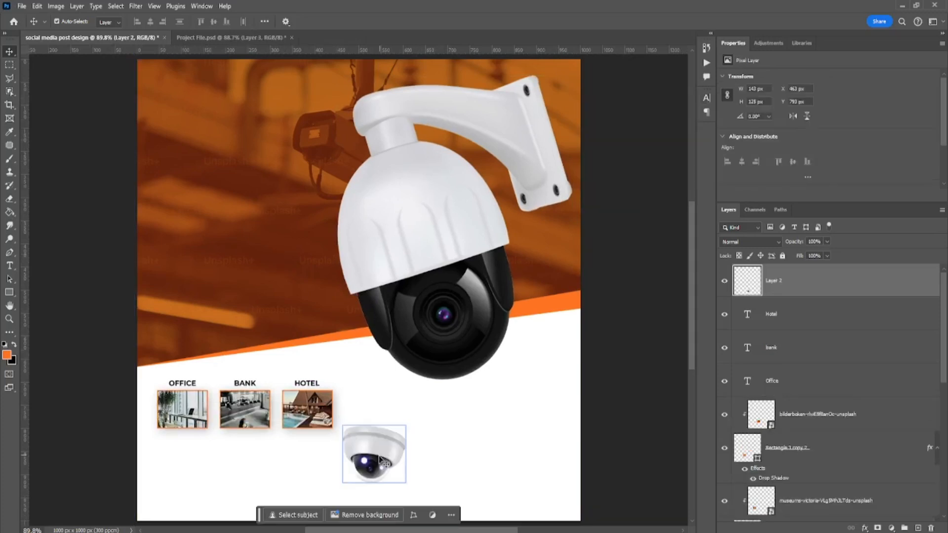
{"action": "scroll", "coordinate": [395, 405], "scroll_direction": "up", "scroll_amount": 3}
{"action": "left_click_drag", "start_coordinate": [395, 405], "coordinate": [418, 296]}
{"action": "left_click_drag", "start_coordinate": [409, 349], "coordinate": [418, 371]}
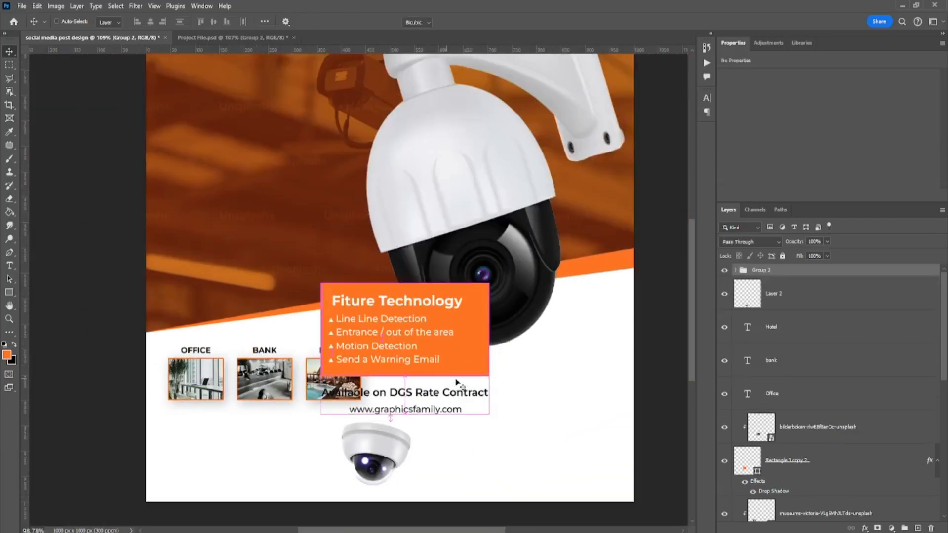
Move the orange "Fiture Technology" group with its contract and website text beneath the large camera, in the design's lower-right corner.
{"action": "key", "text": "ctrl+t"}
{"action": "left_click_drag", "start_coordinate": [466, 378], "coordinate": [576, 365]}
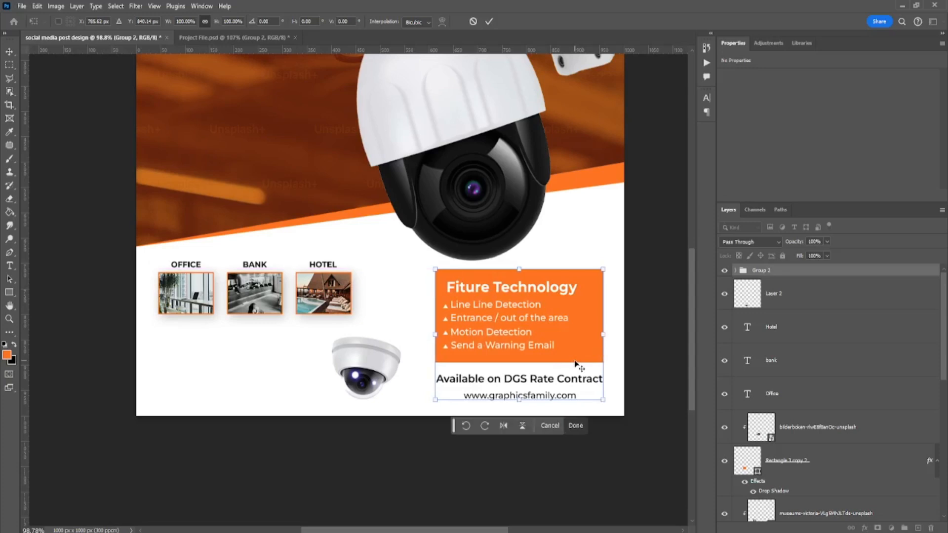
{"action": "key", "text": "Return"}
Scale the large camera cutout down to about 96% so it sits clear above the orange feature box.
{"action": "scroll", "coordinate": [575, 363], "scroll_direction": "down", "scroll_amount": 6}
{"action": "left_click_drag", "start_coordinate": [561, 244], "coordinate": [553, 259]}
{"action": "left_click", "coordinate": [515, 267], "text": "ctrl"}
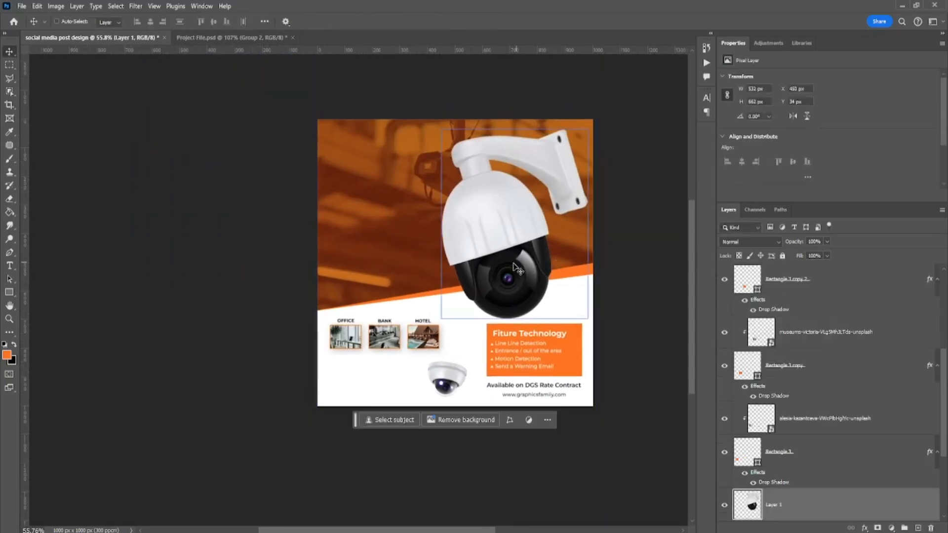
{"action": "key", "text": "ctrl+t"}
{"action": "left_click_drag", "start_coordinate": [448, 321], "coordinate": [448, 314]}
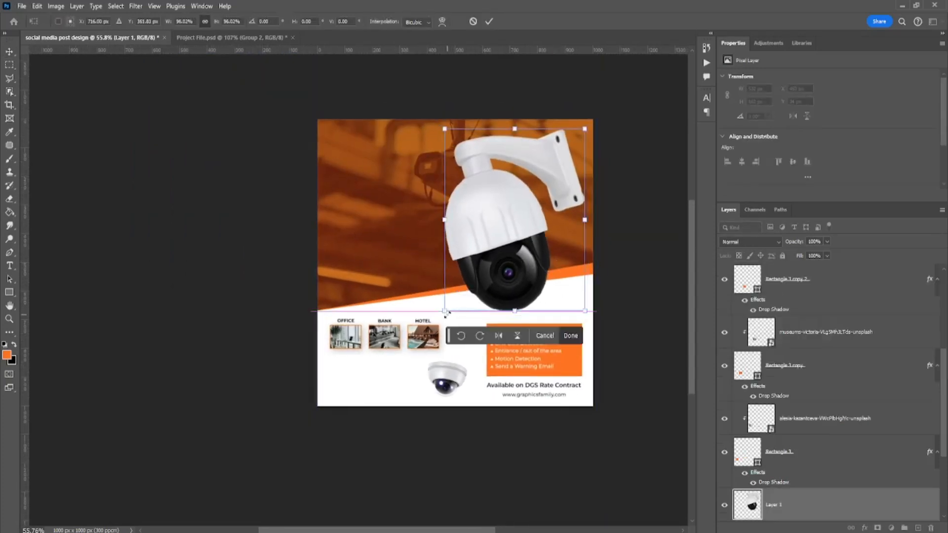
{"action": "key", "text": "Return"}
Enlarge the orange feature group slightly toward its upper-left corner and nudge the small dome camera to the right.
{"action": "left_click_drag", "start_coordinate": [790, 505], "coordinate": [785, 271]}
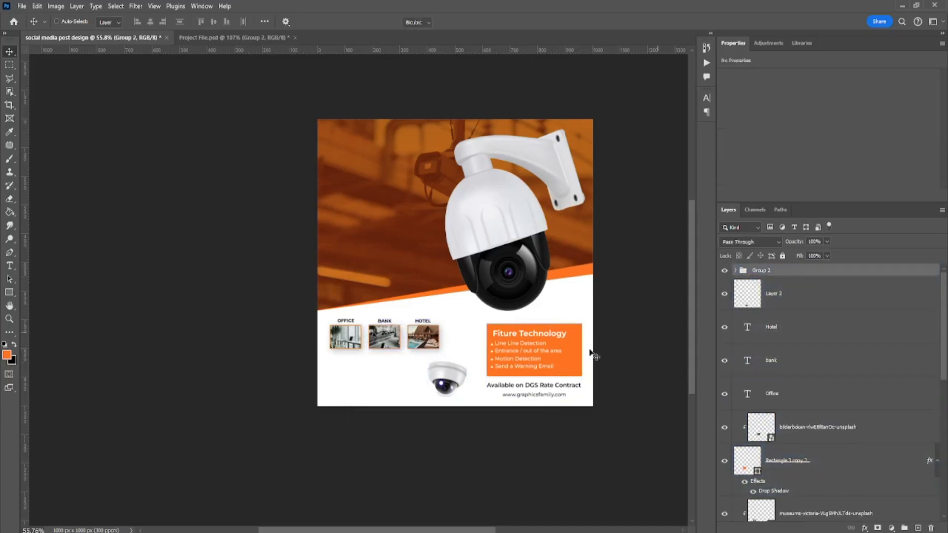
{"action": "key", "text": "ctrl+t"}
{"action": "left_click_drag", "start_coordinate": [486, 325], "coordinate": [478, 320]}
{"action": "key", "text": "Return"}
{"action": "scroll", "coordinate": [494, 311], "scroll_direction": "up", "scroll_amount": 4}
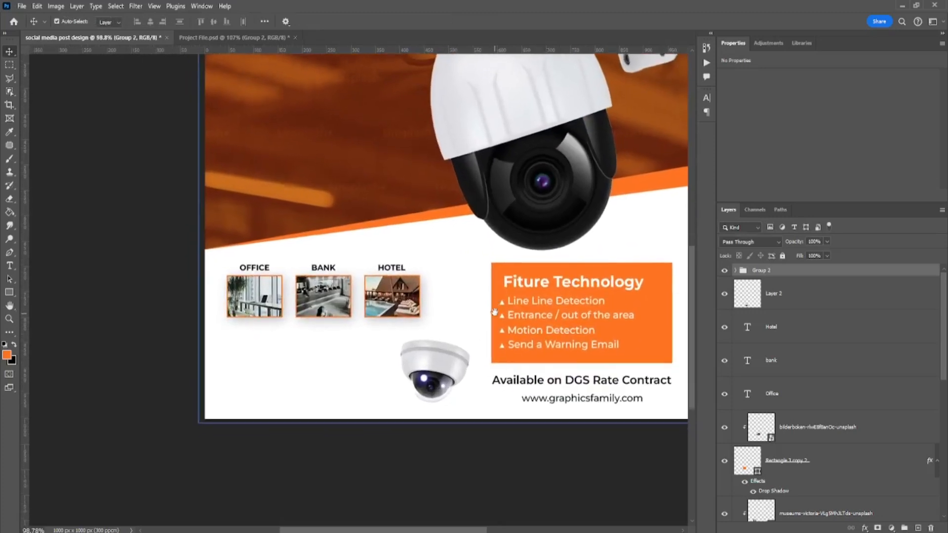
{"action": "left_click_drag", "start_coordinate": [449, 363], "coordinate": [456, 360]}
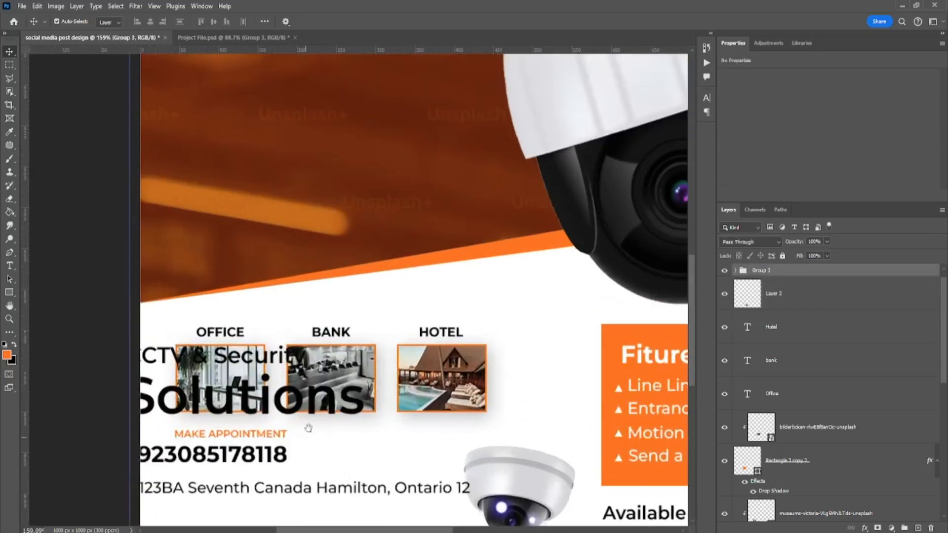
Place the "CCTV & Security Solutions" contact group below the thumbnails, aligned with the first frame's left edge.
{"action": "left_click_drag", "start_coordinate": [309, 428], "coordinate": [393, 420]}
{"action": "key", "text": "ctrl+t"}
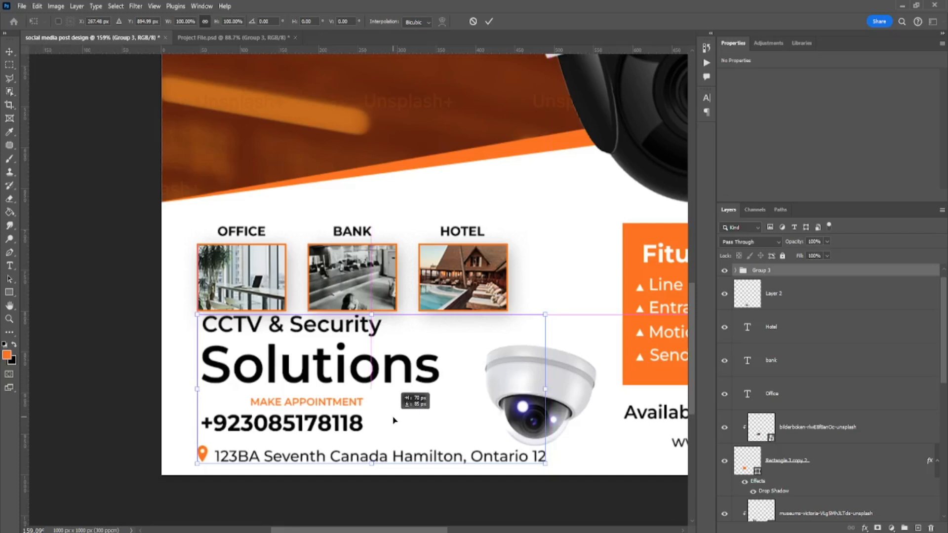
{"action": "left_click_drag", "start_coordinate": [393, 420], "coordinate": [394, 427]}
{"action": "key", "text": "Return"}
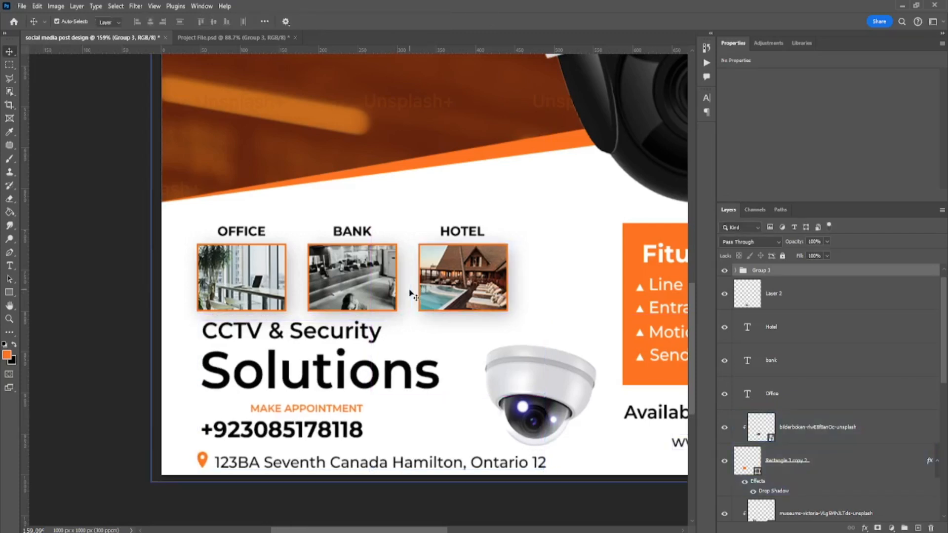
Switch the visibility of Group 2 and Layer 2 off and back on to identify which parts of the design they hold.
{"action": "scroll", "coordinate": [737, 326], "scroll_direction": "up", "scroll_amount": 1}
{"action": "left_click", "coordinate": [761, 271]}
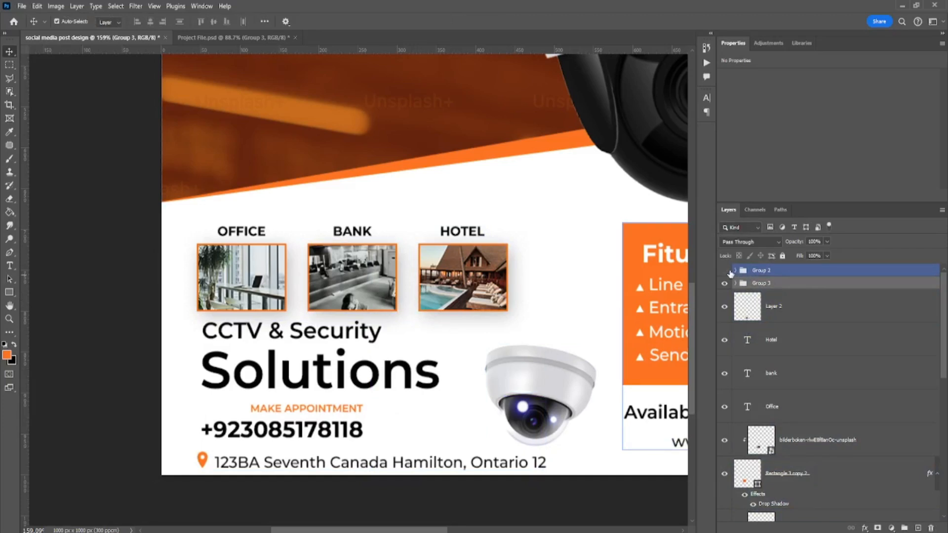
{"action": "left_click", "coordinate": [725, 271]}
{"action": "left_click", "coordinate": [724, 271]}
{"action": "left_click", "coordinate": [758, 435]}
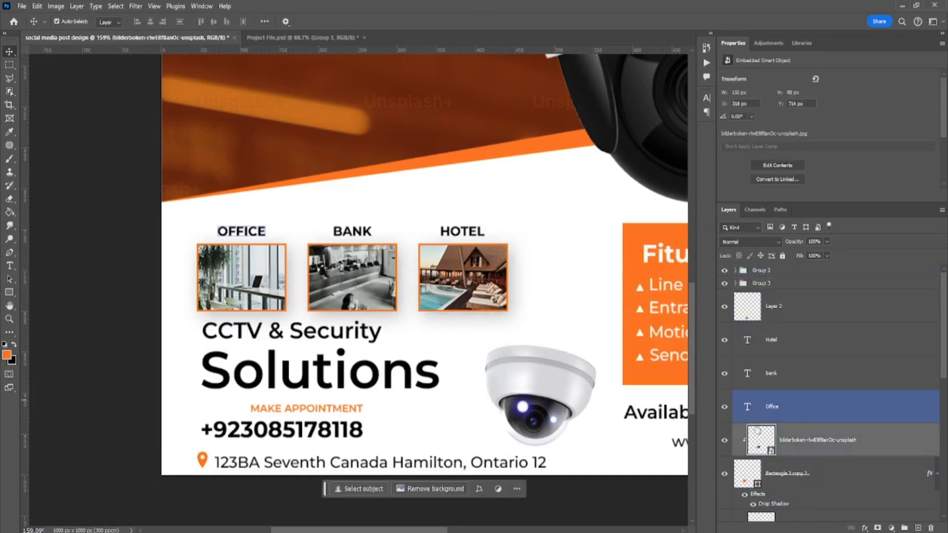
{"action": "left_click", "coordinate": [812, 440]}
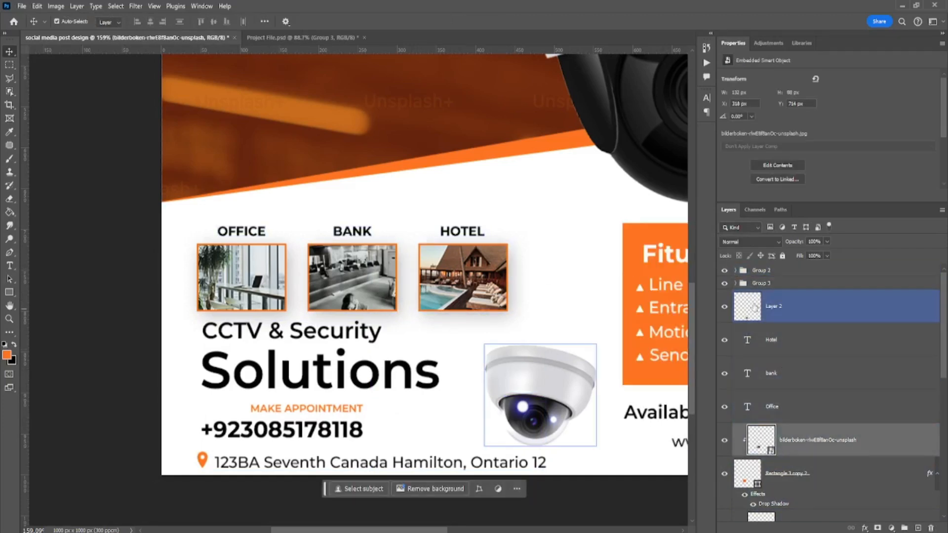
{"action": "left_click", "coordinate": [780, 310]}
{"action": "left_click", "coordinate": [725, 313]}
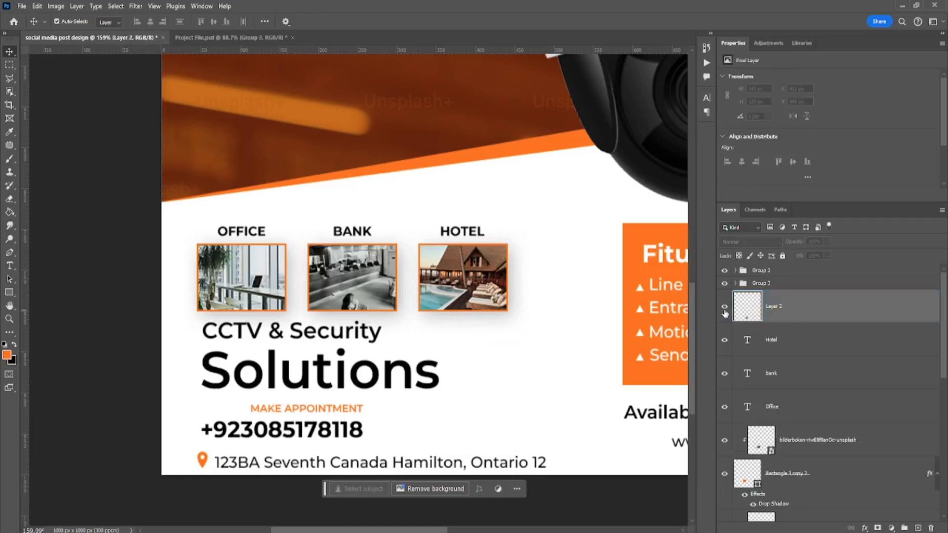
{"action": "left_click", "coordinate": [725, 313]}
Group the Office, Bank and Hotel labels together with their three thumbnail photos and orange-bordered frames.
{"action": "left_click", "coordinate": [801, 340]}
{"action": "scroll", "coordinate": [820, 429], "scroll_direction": "down", "scroll_amount": 1}
{"action": "scroll", "coordinate": [819, 430], "scroll_direction": "down", "scroll_amount": 3}
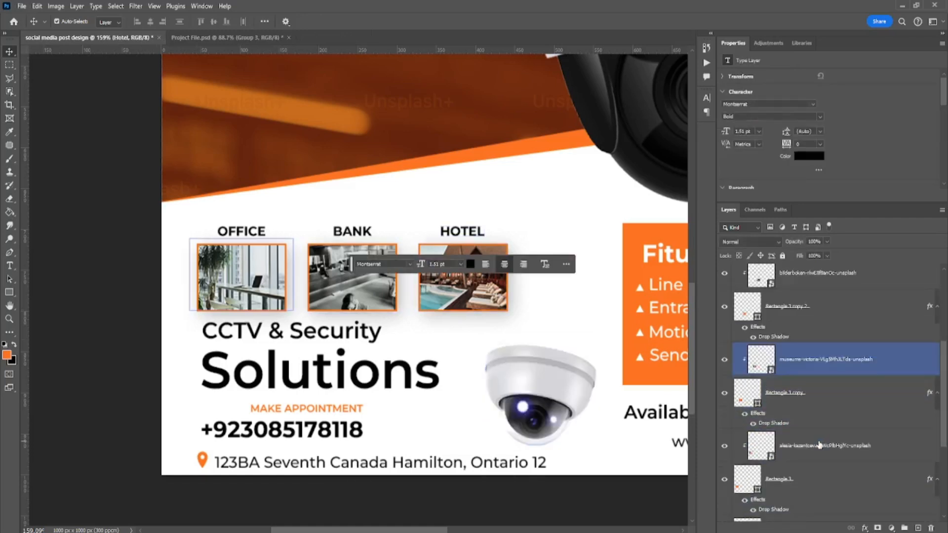
{"action": "left_click", "coordinate": [804, 443], "text": "shift"}
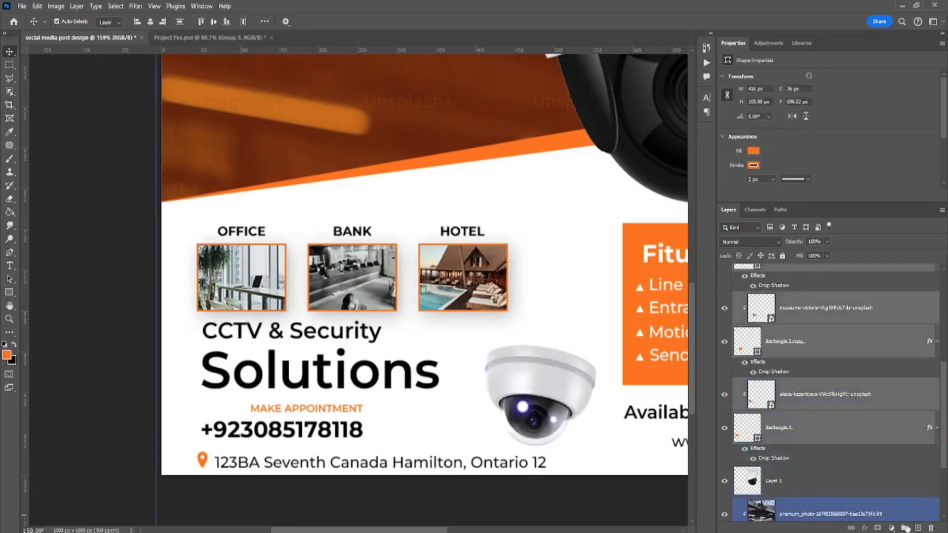
{"action": "left_click", "coordinate": [905, 528]}
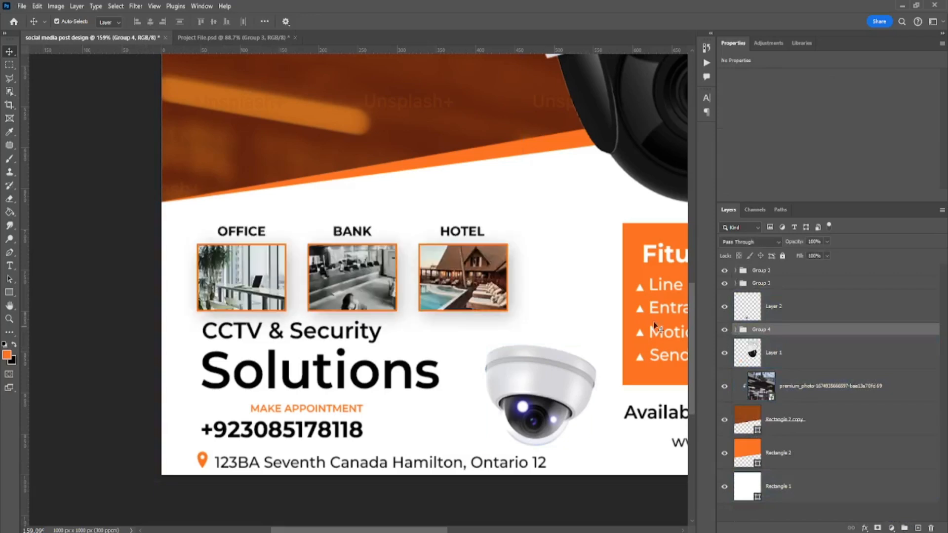
Move the labelled thumbnails group straight up by about 26 px, away from the "CCTV & Security Solutions" text.
{"action": "key", "text": "ctrl+t"}
{"action": "left_click_drag", "start_coordinate": [473, 264], "coordinate": [472, 243]}
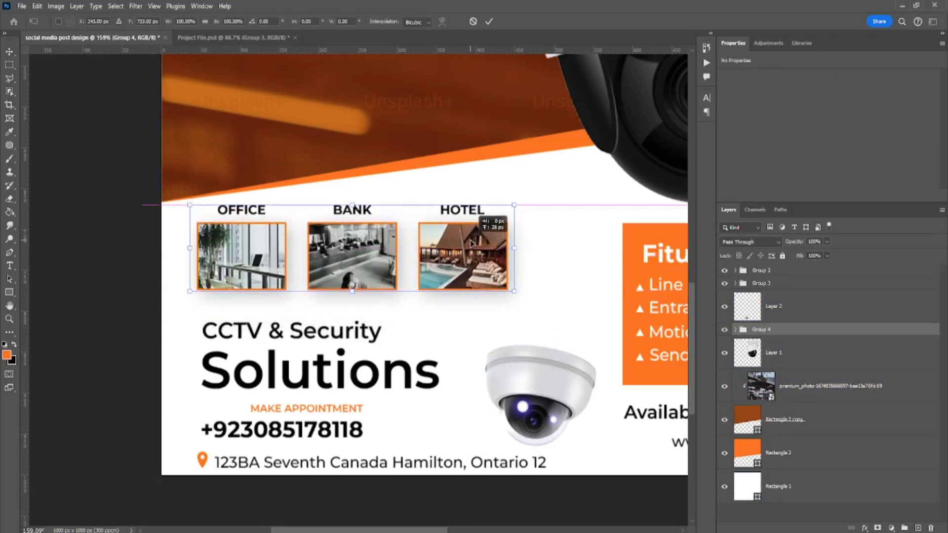